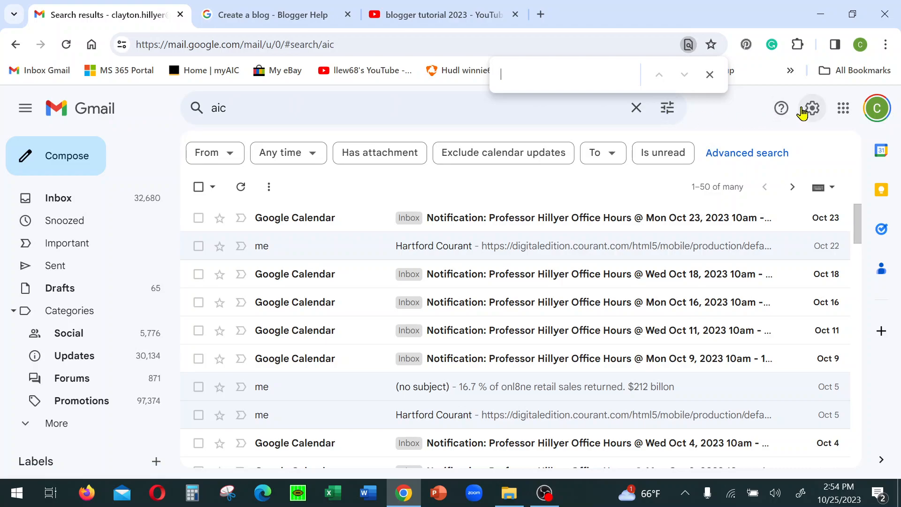
Open Blogger from the list of Google apps in Gmail
click(844, 118)
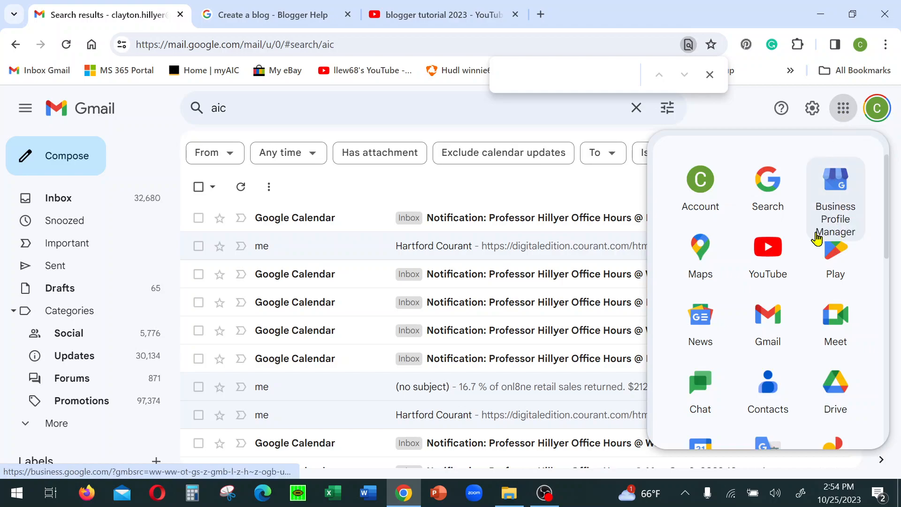
scroll(817, 236, down, 1)
scroll(816, 237, down, 6)
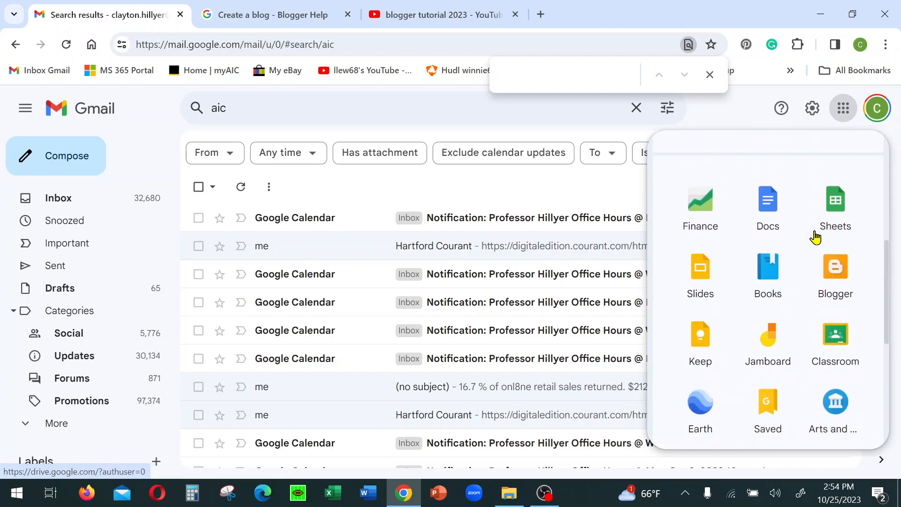
click(835, 265)
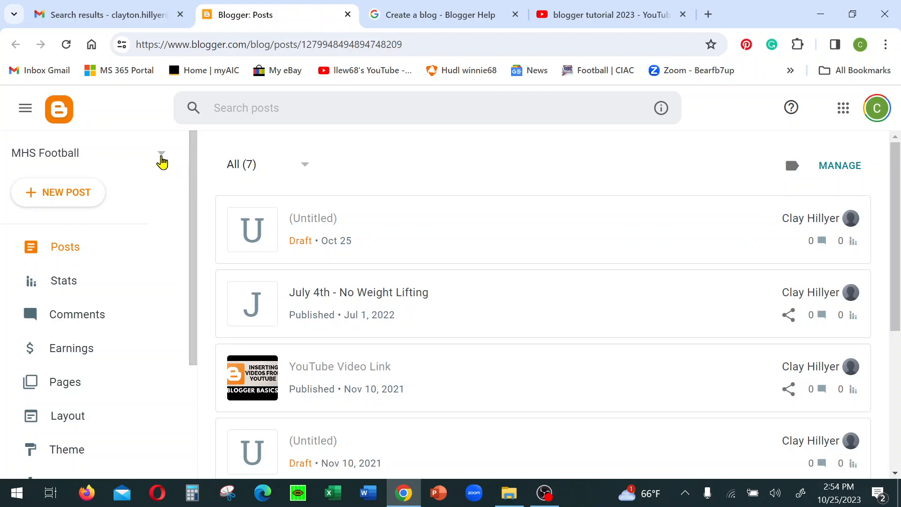
Start a new blog and title it "MKT3620 Social Media and Digital Marketing"
click(161, 157)
click(24, 232)
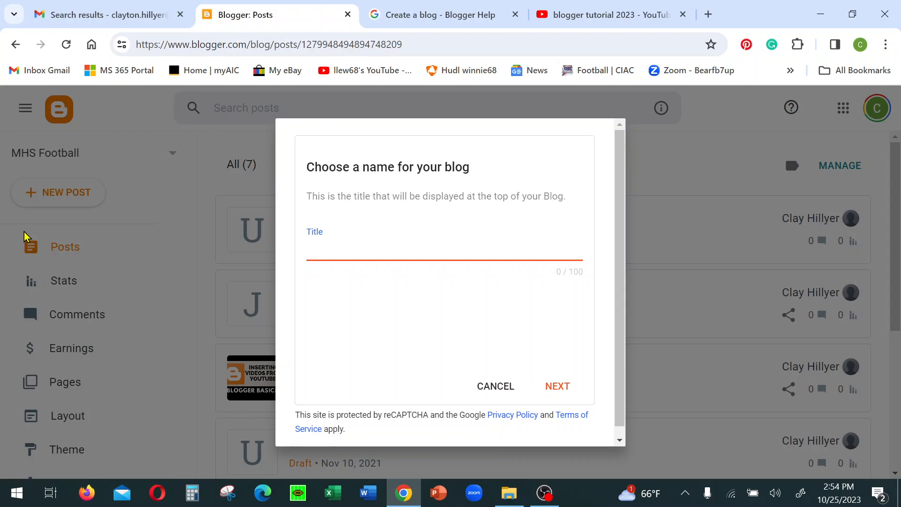
text(MKT3620 Social Medi)
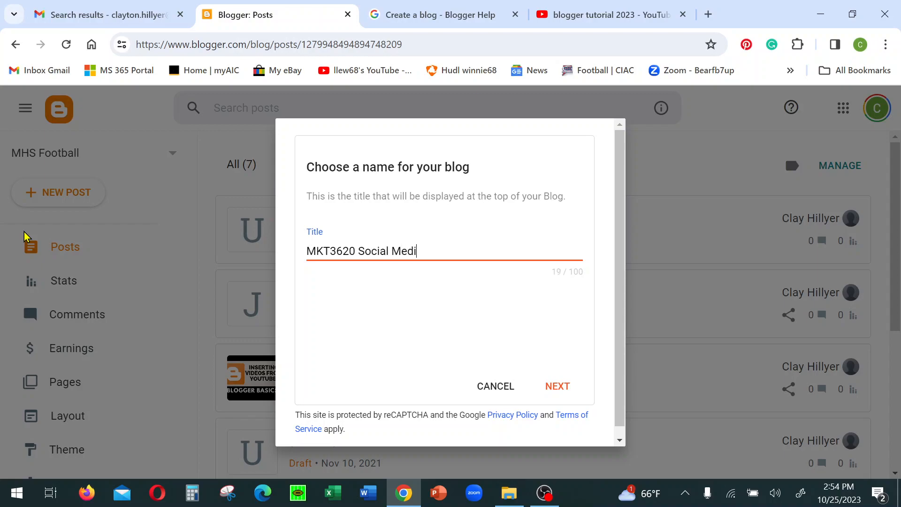
text(a and Digital Marketing)
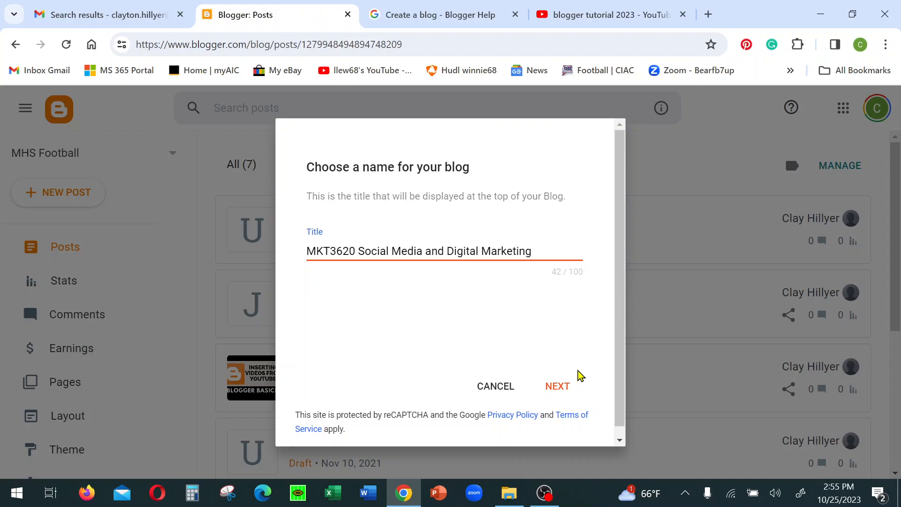
click(566, 388)
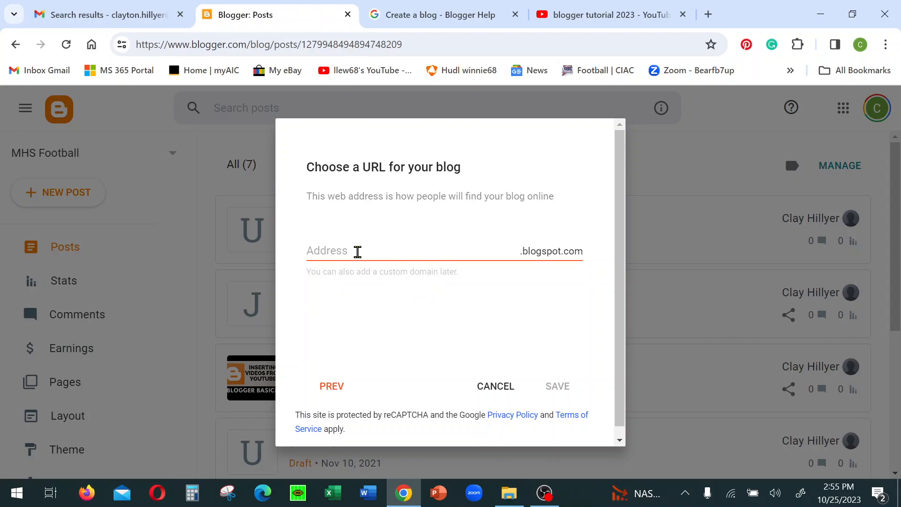
Set the new blog's address to MKT3620-AIC.blogspot.com and save the blog
click(358, 252)
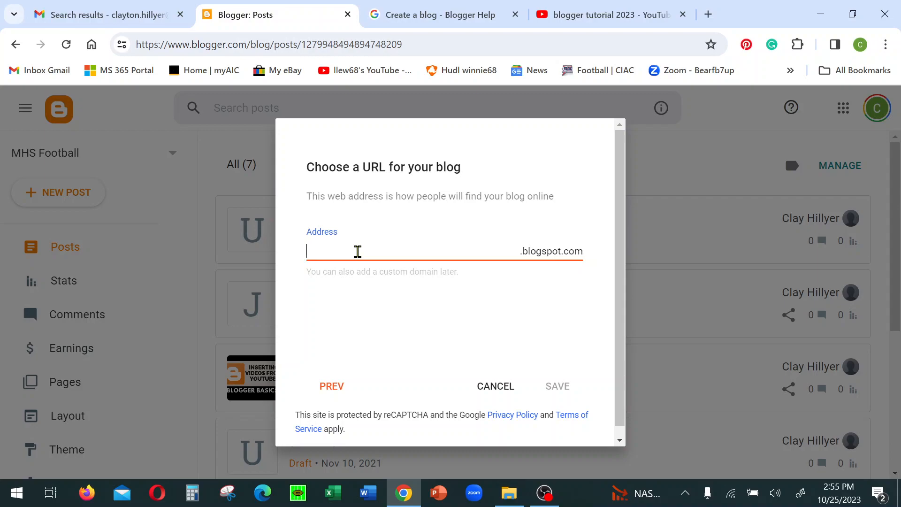
text(MKT36)
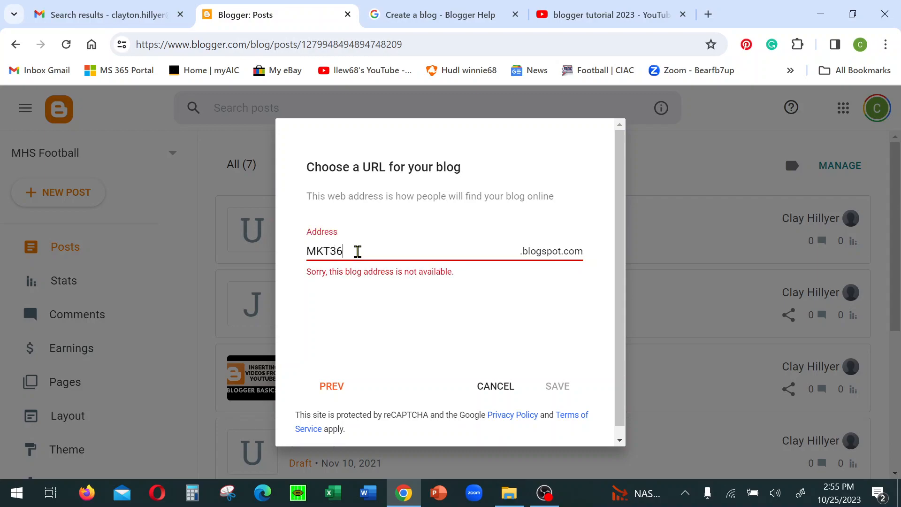
text(20)
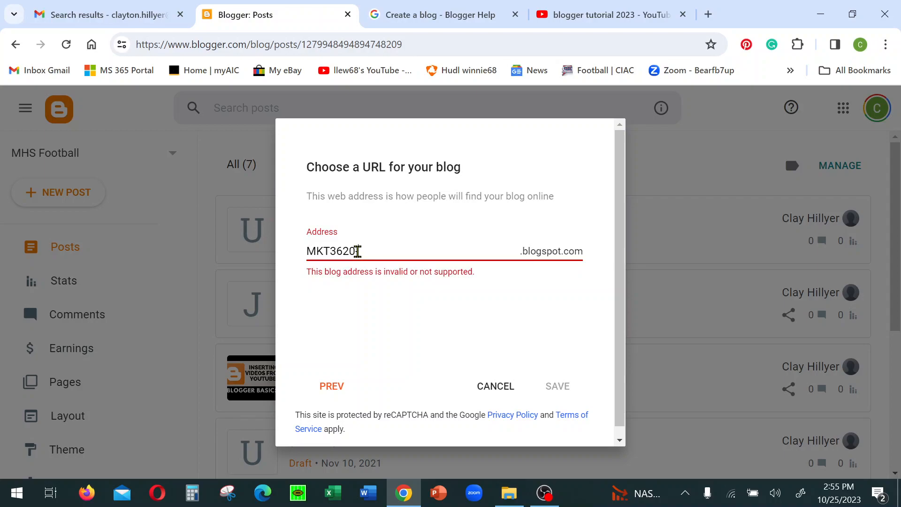
text(AIC)
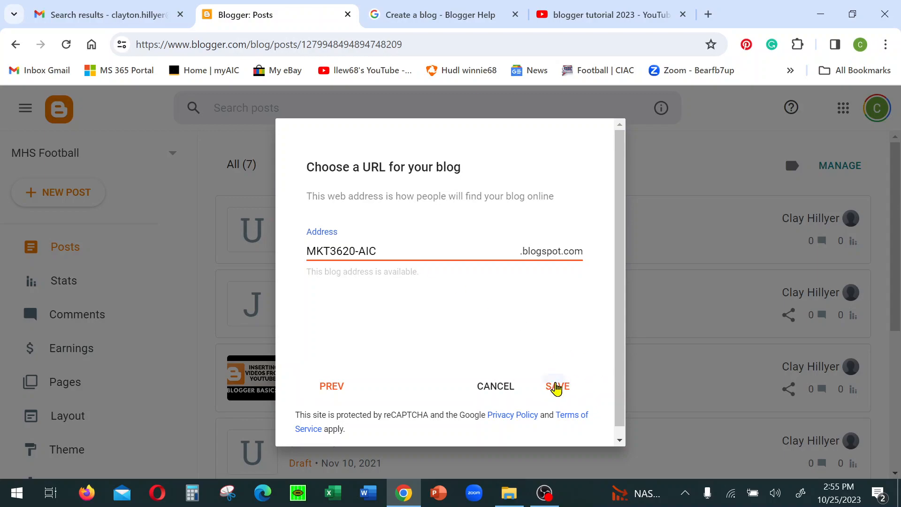
click(557, 387)
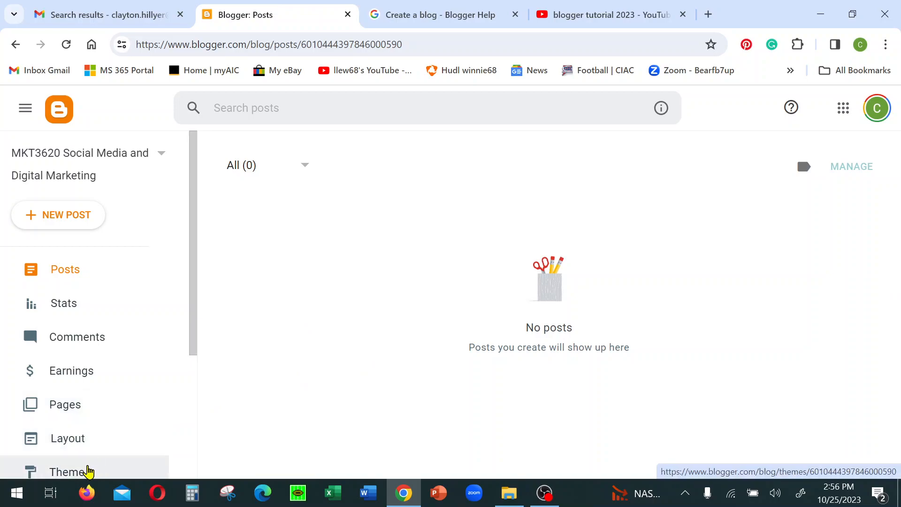
Open the new blog's theme gallery and examine the available designs from Contempo through Essential
drag(195, 322, 196, 402)
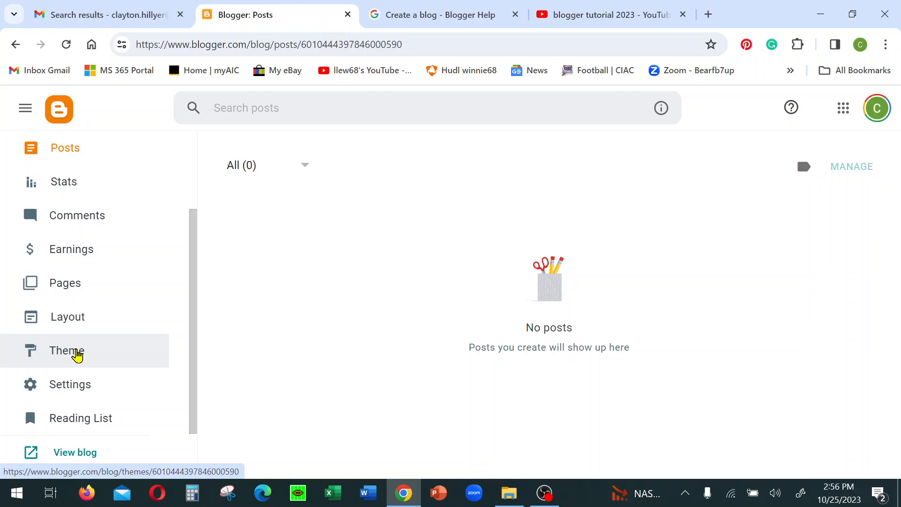
click(77, 355)
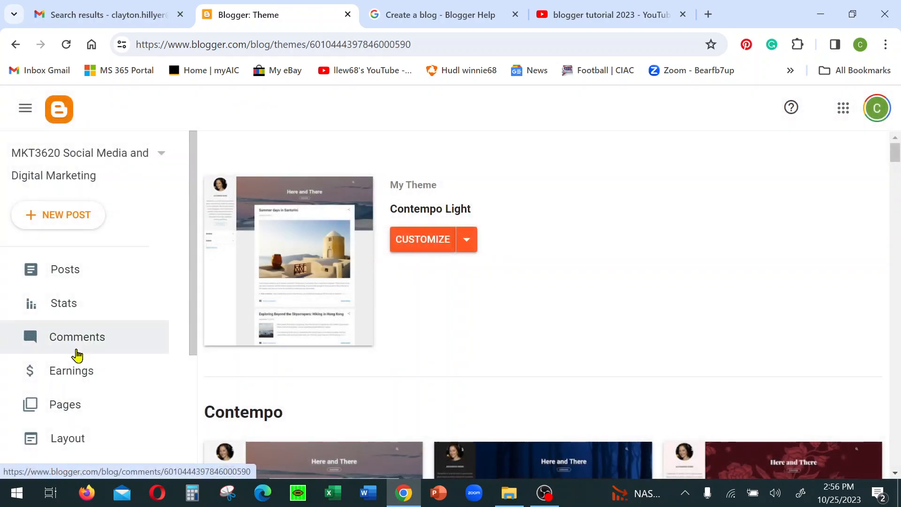
scroll(512, 306, down, 5)
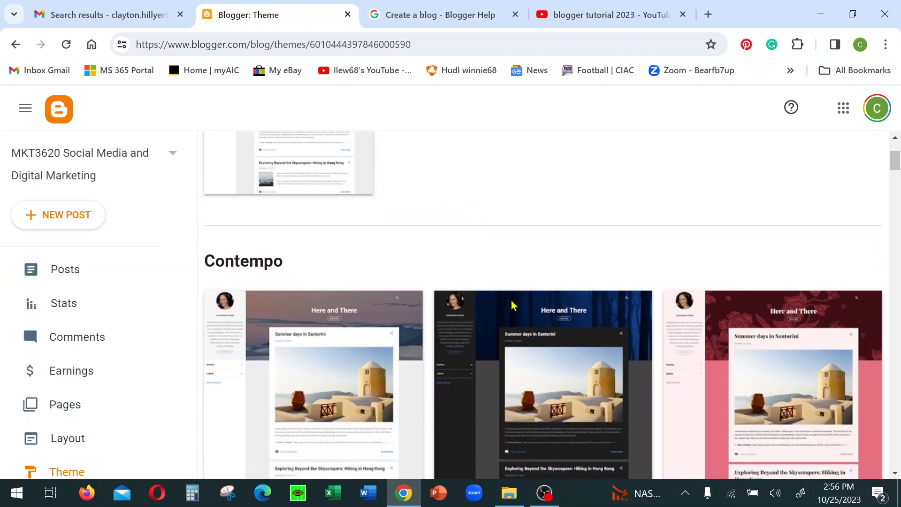
scroll(511, 305, down, 5)
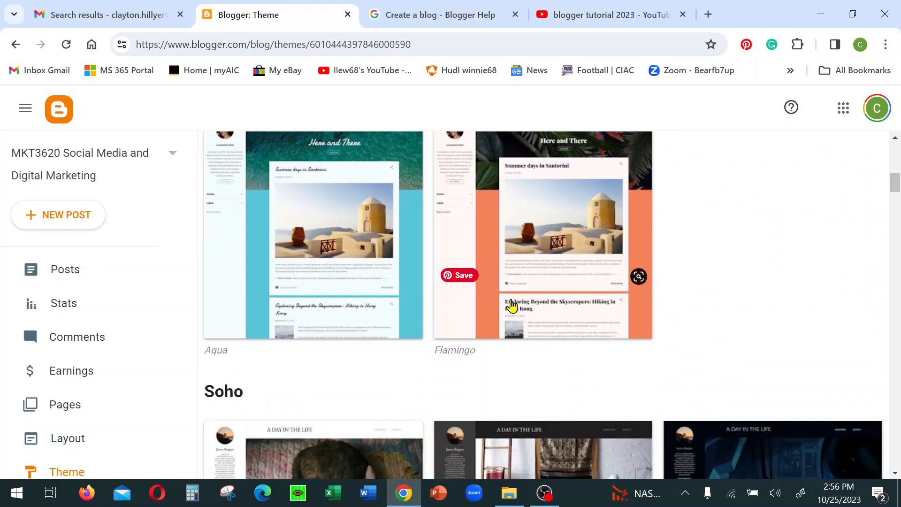
scroll(512, 305, down, 6)
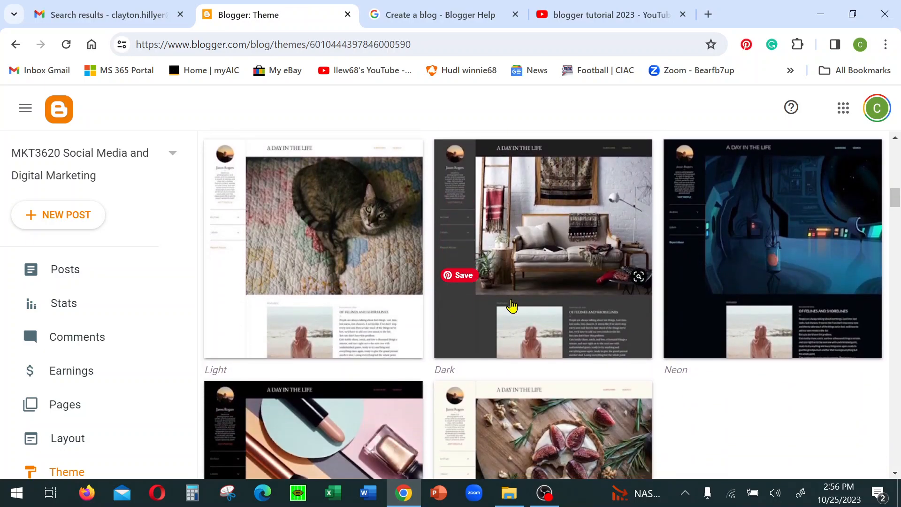
scroll(512, 305, down, 8)
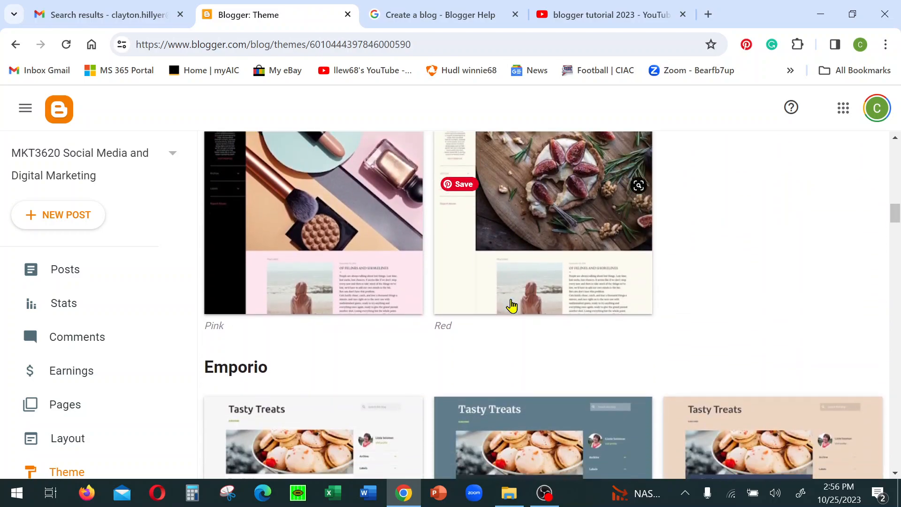
scroll(512, 306, down, 10)
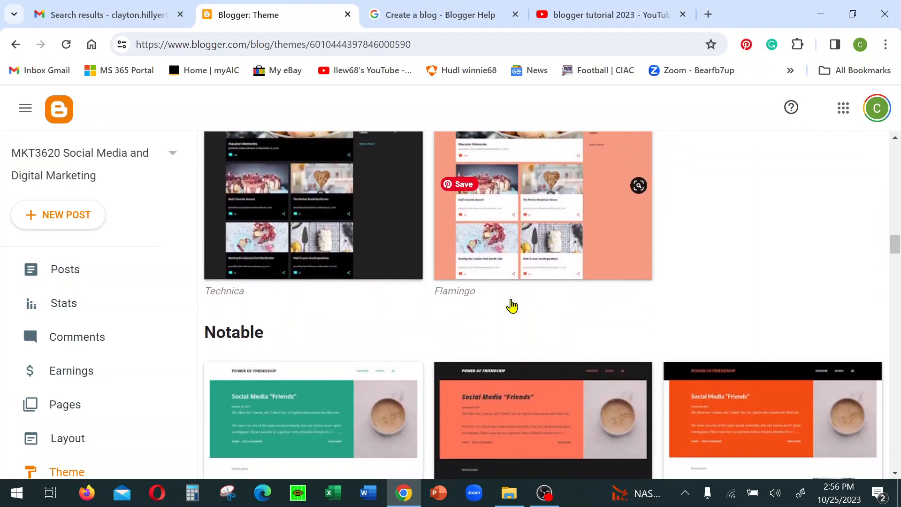
scroll(511, 306, down, 12)
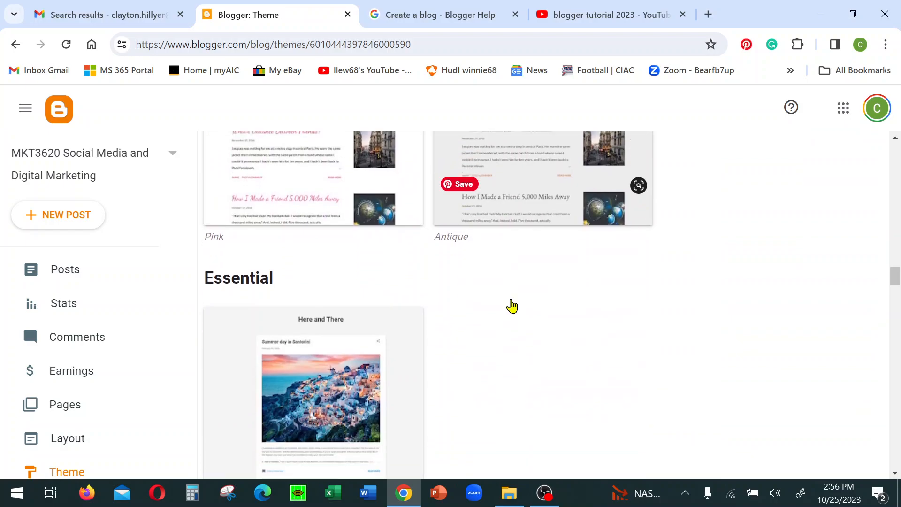
scroll(511, 300, up, 15)
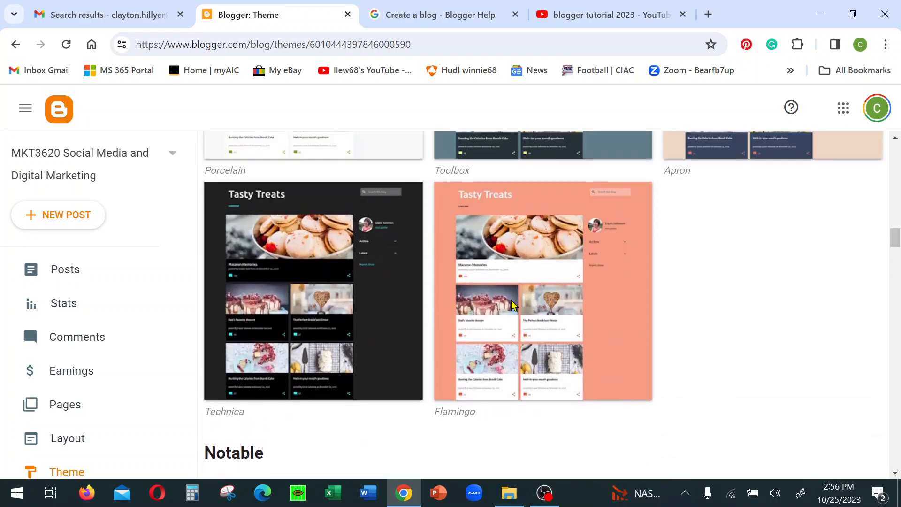
scroll(512, 305, up, 13)
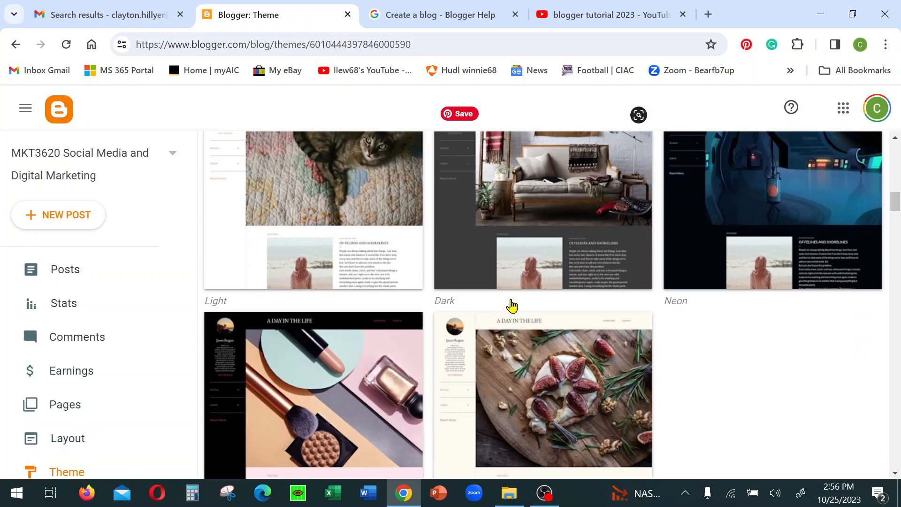
scroll(511, 306, up, 10)
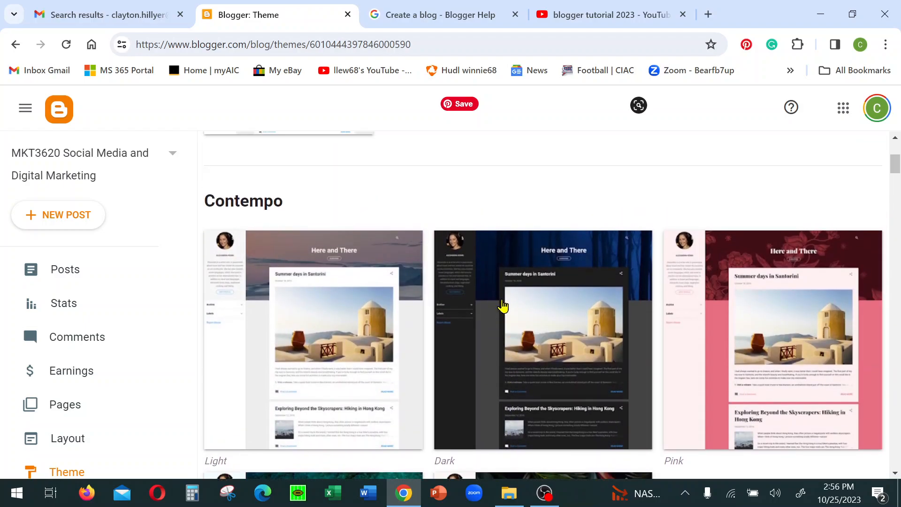
Preview the Contempo Light theme on the blog and apply it
click(400, 278)
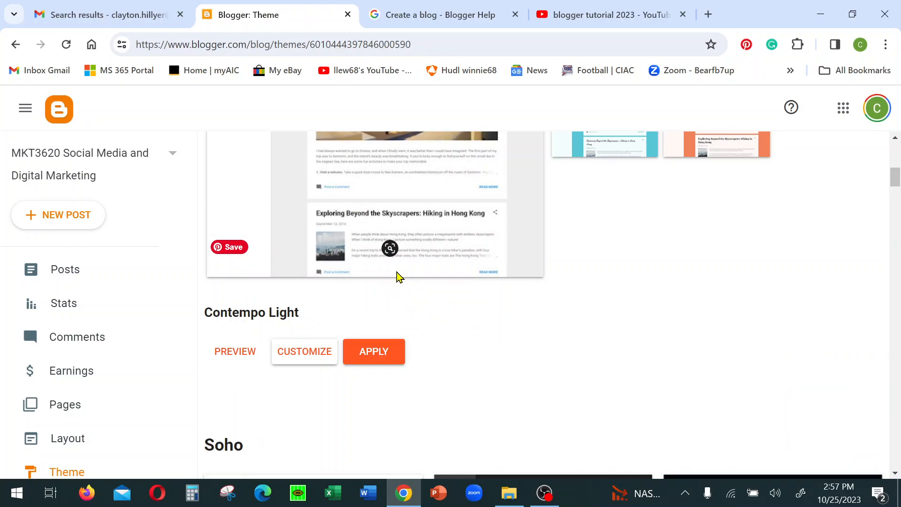
click(236, 353)
scroll(239, 352, down, 3)
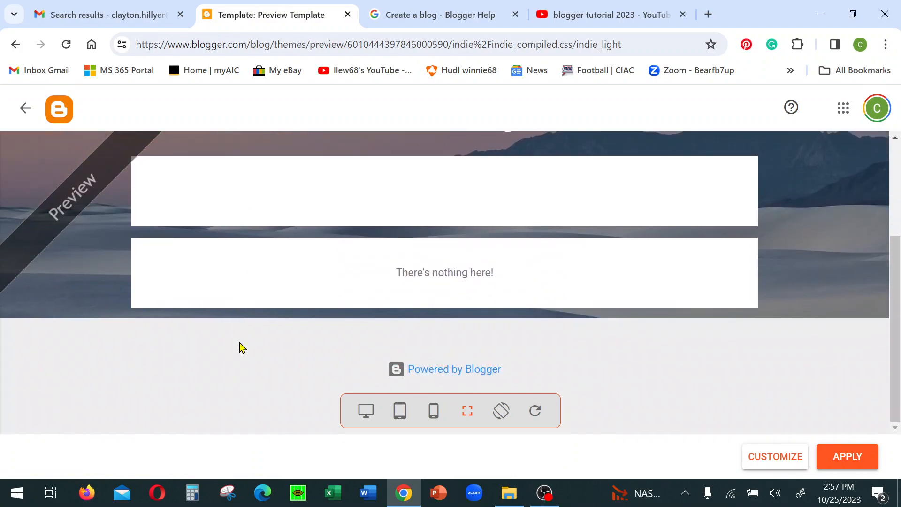
scroll(240, 347, up, 5)
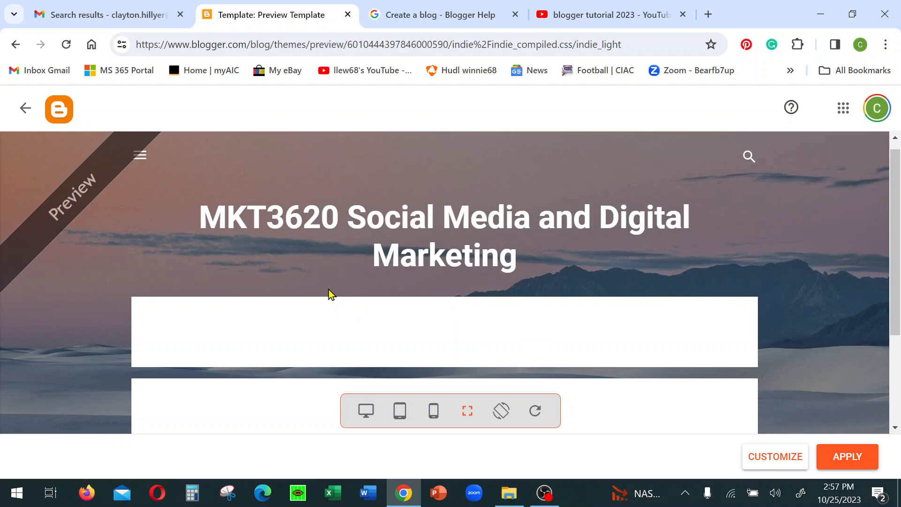
scroll(330, 294, down, 3)
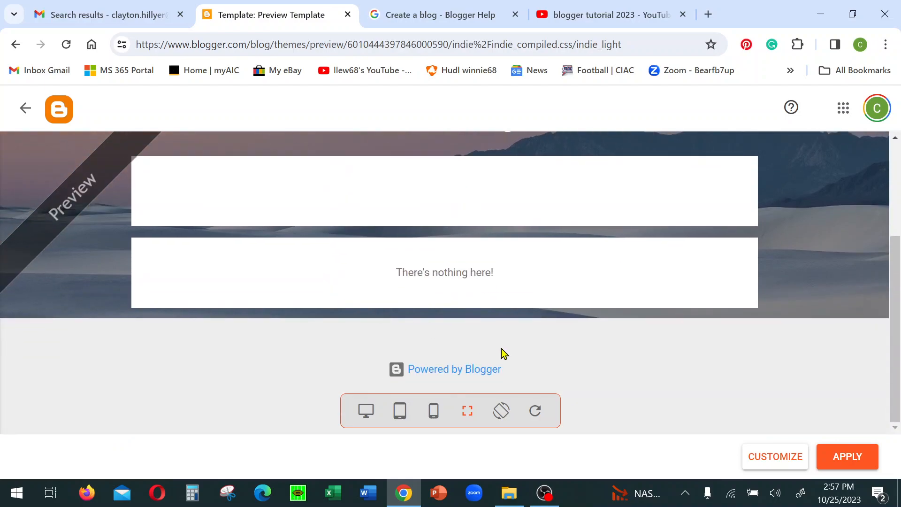
scroll(594, 384, up, 5)
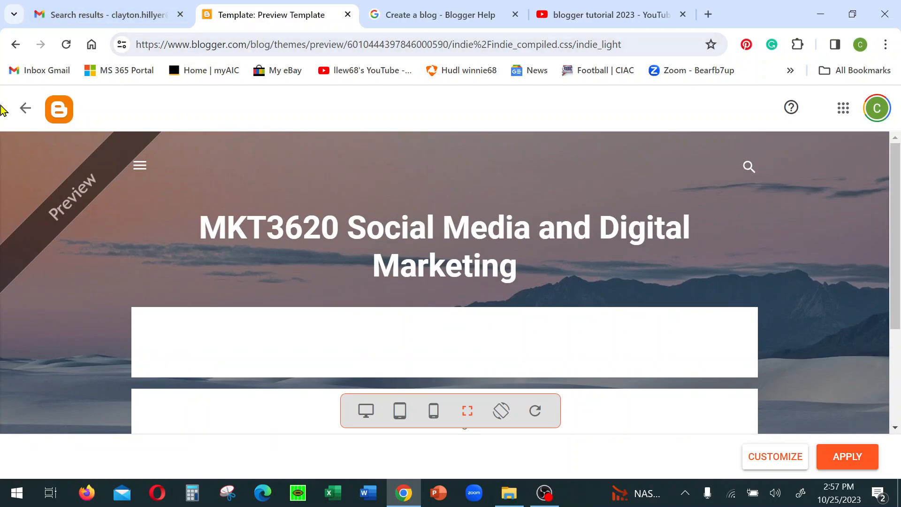
click(25, 109)
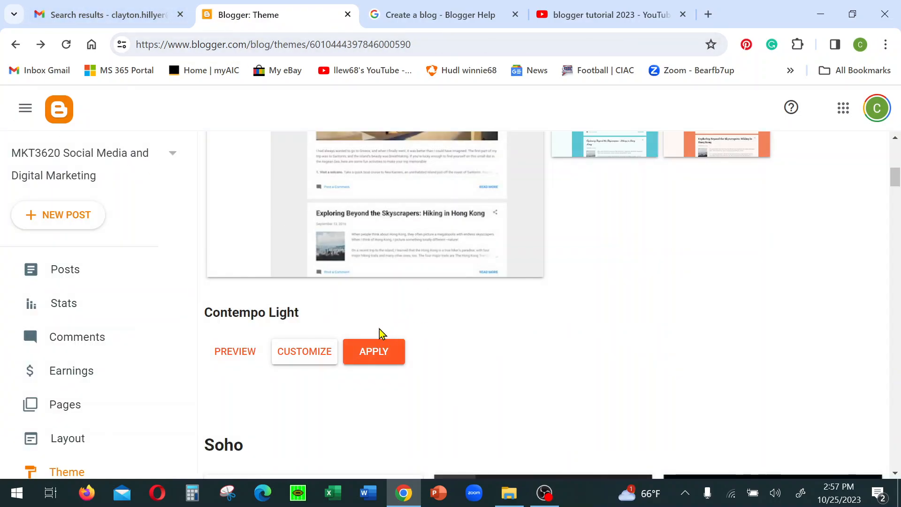
click(380, 353)
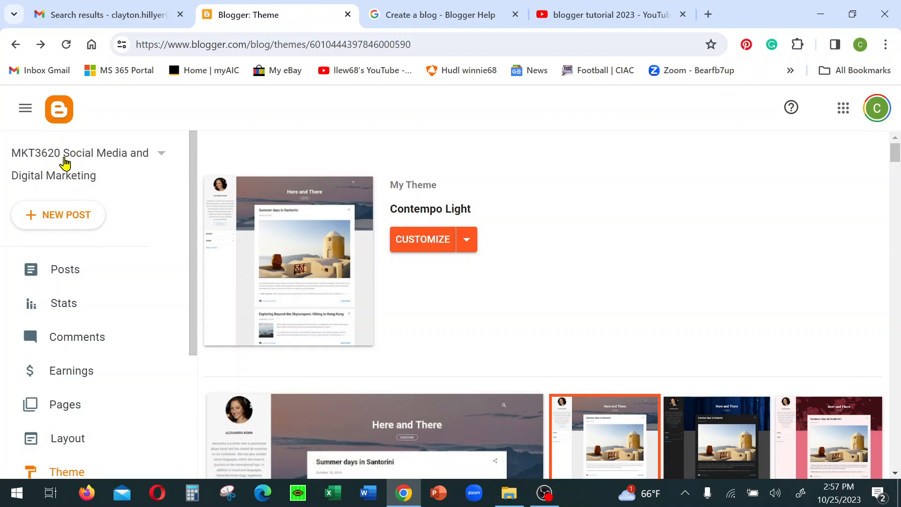
Create a new post titled "Creating a Blog in Blogger and Creating Links and YouTube Video"
click(34, 215)
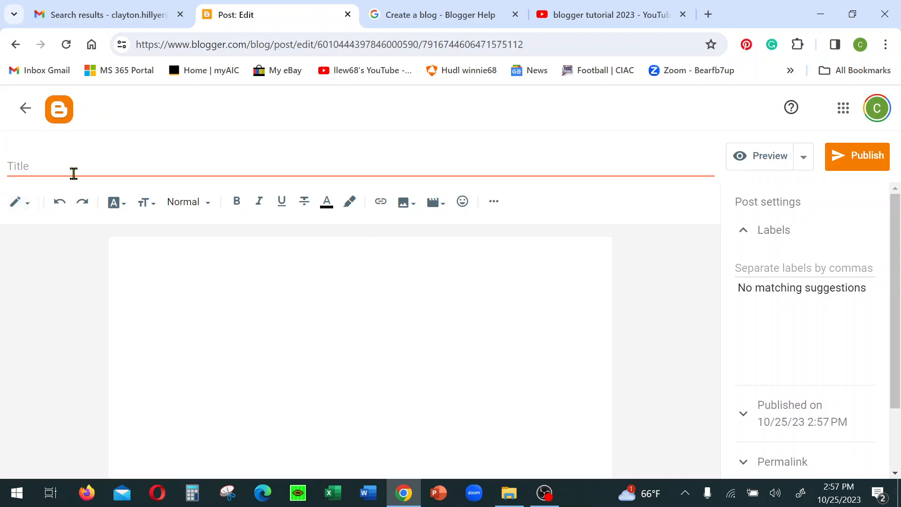
click(40, 166)
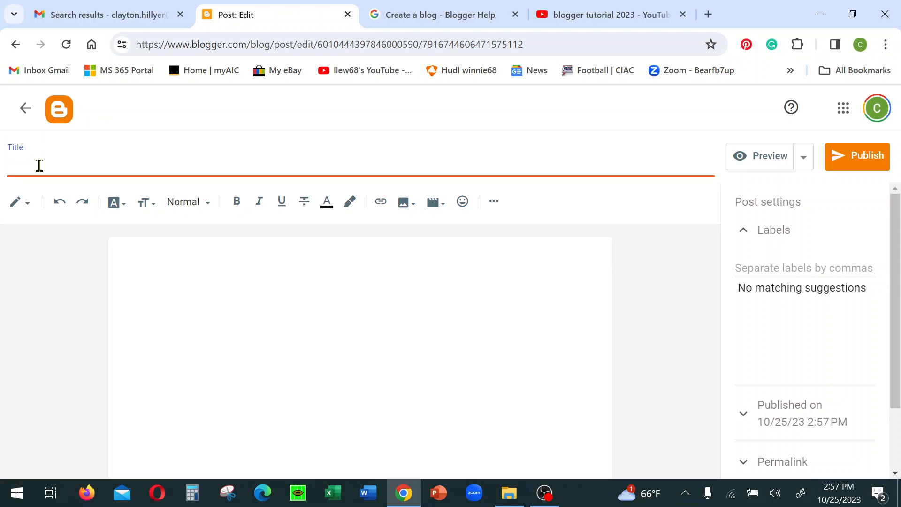
text(Creating a Blog iin)
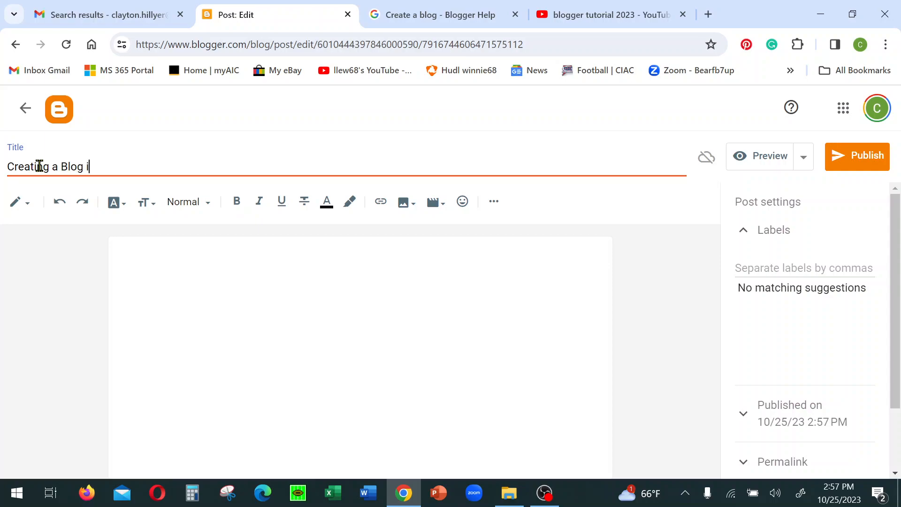
key(BackSpace)
key(BackSpace)
key(BackSpace)
text(n Blogger)
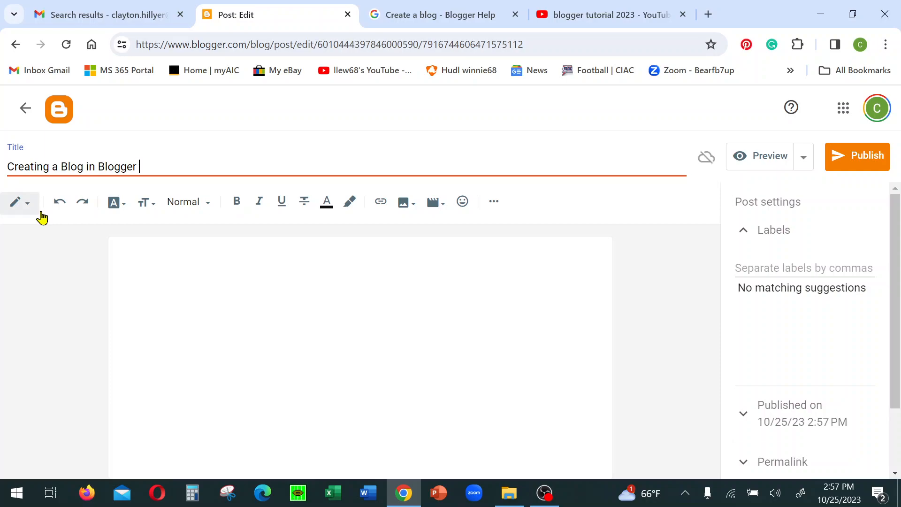
text( and Creating Links and YouTube Video)
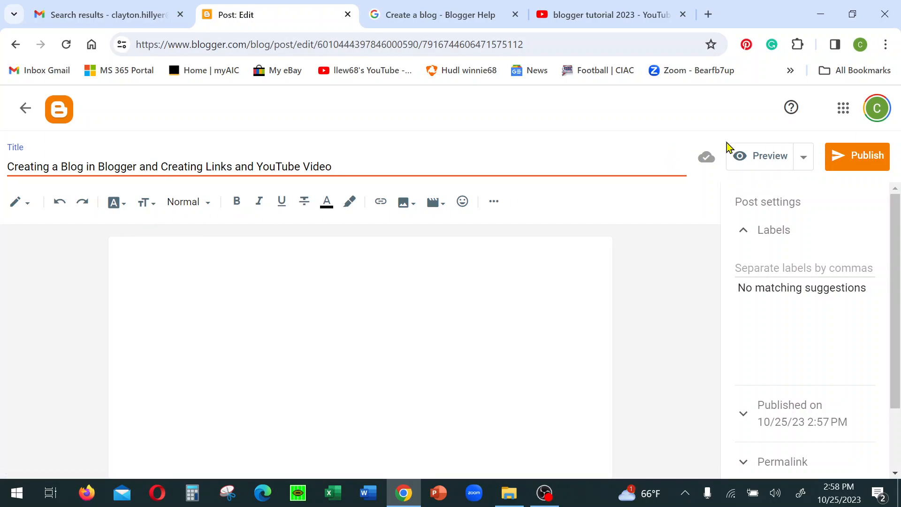
Preview the draft post, and close the preview and the Blogger Help page
click(771, 160)
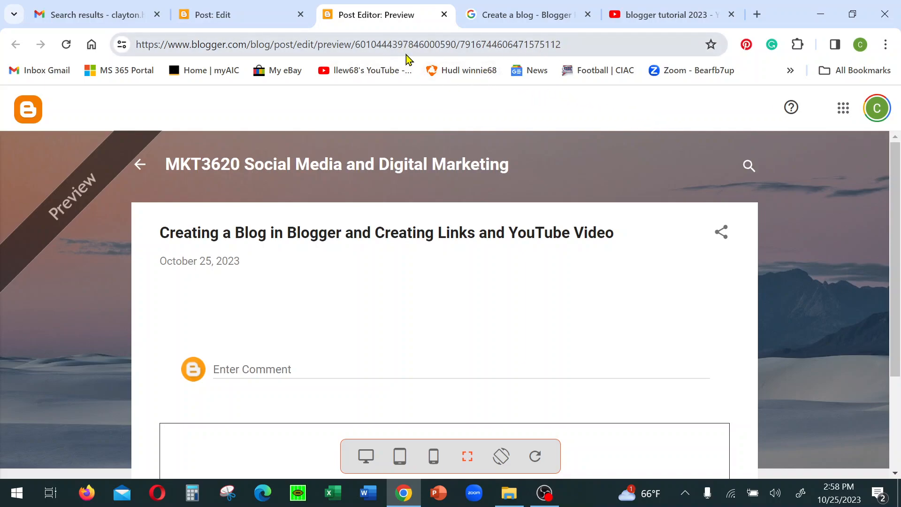
click(444, 15)
click(444, 15)
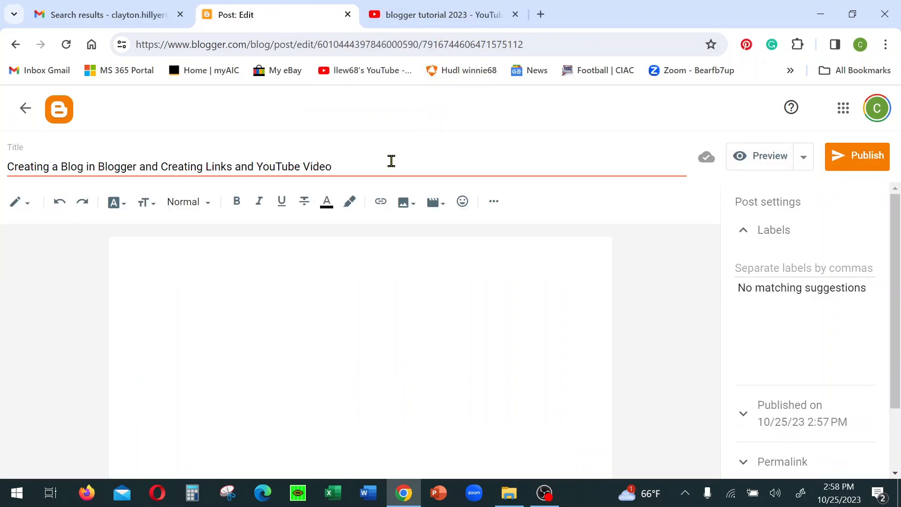
Change the post title to "Creating a Blog in Blogger and Creating Links and YouTube Videos"
click(352, 168)
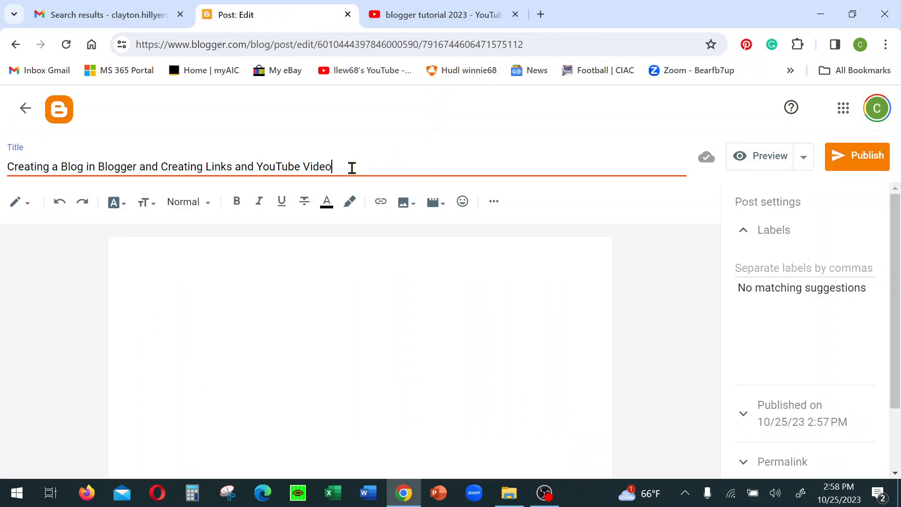
text(s)
Write the post body "This is my first blog post I hope that everyone likes it and provides lots of helpful comments." followed by random filler text
click(235, 266)
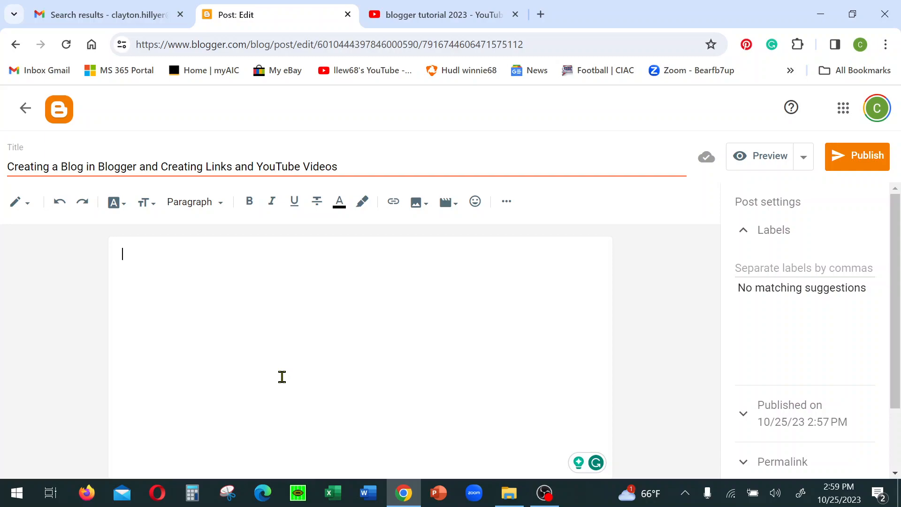
text(This is my first blog p)
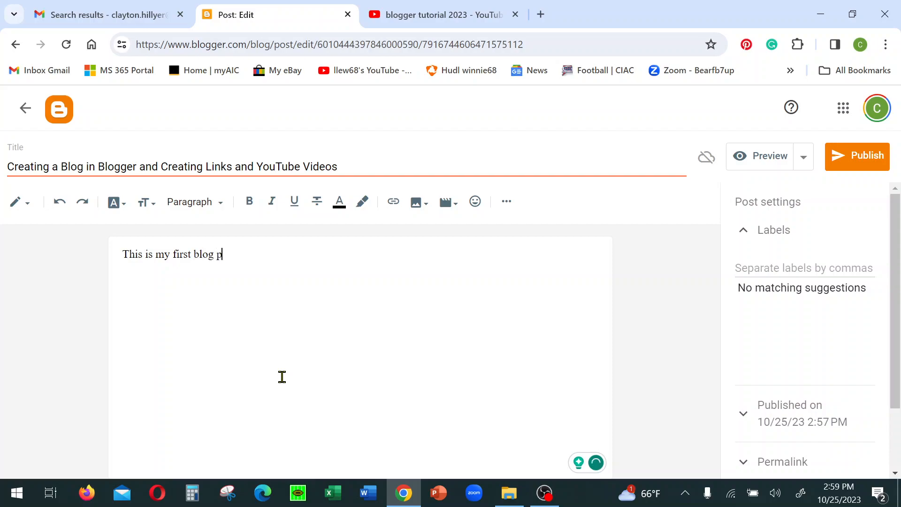
text(ost I hope that everyone l)
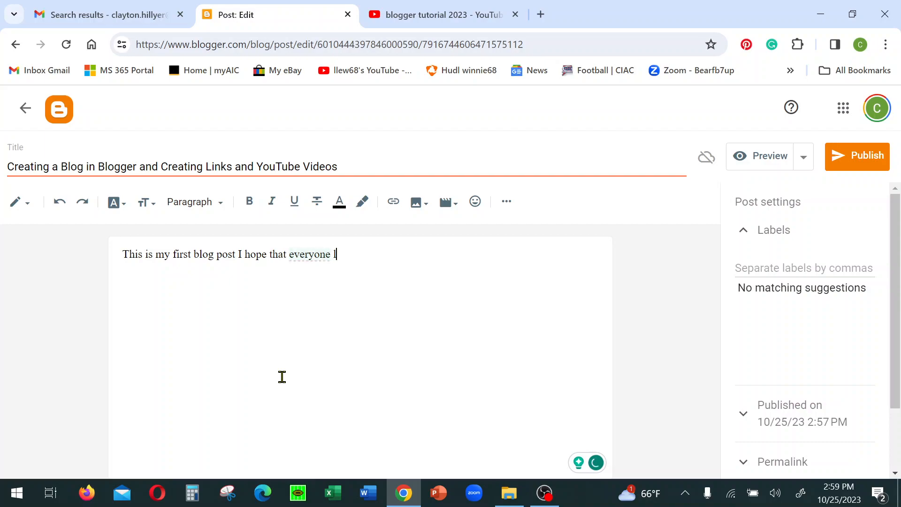
text(ikes it and provides lots of helpfu)
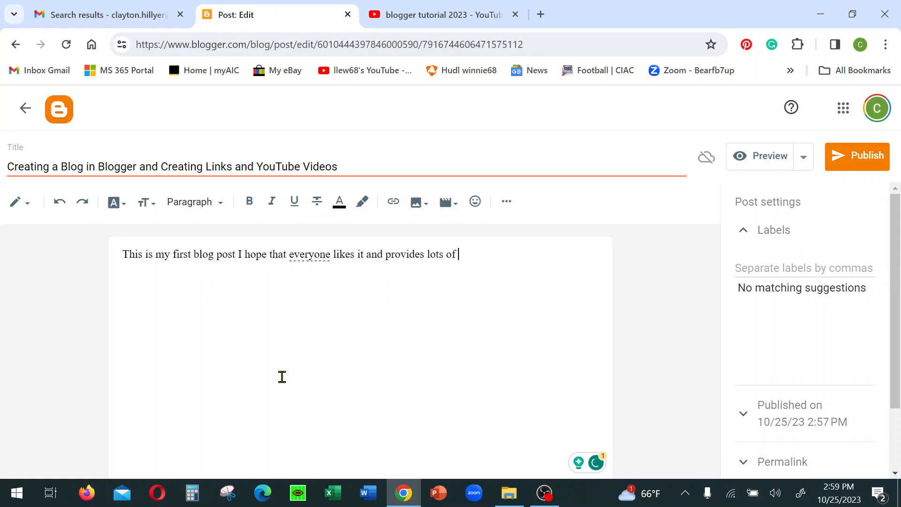
key(BackSpace)
key(BackSpace)
text(pful comments. laldl l lland ;lna n;ndslnla lsdnlnvlnknlraekpjdm laljls nsdln SNl lsnd dnla nld kssnd sdn sdnk)
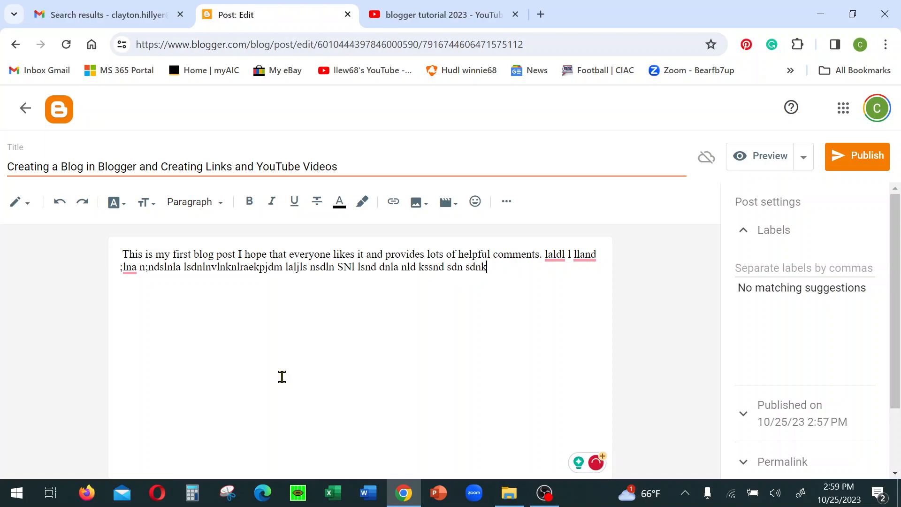
Extend the paragraph with more random filler text and add the line "Here is a link:" a few lines below it
text(K KDBKDLSKK)
key(Return)
key(Return)
key(Return)
key(Return)
text(\)
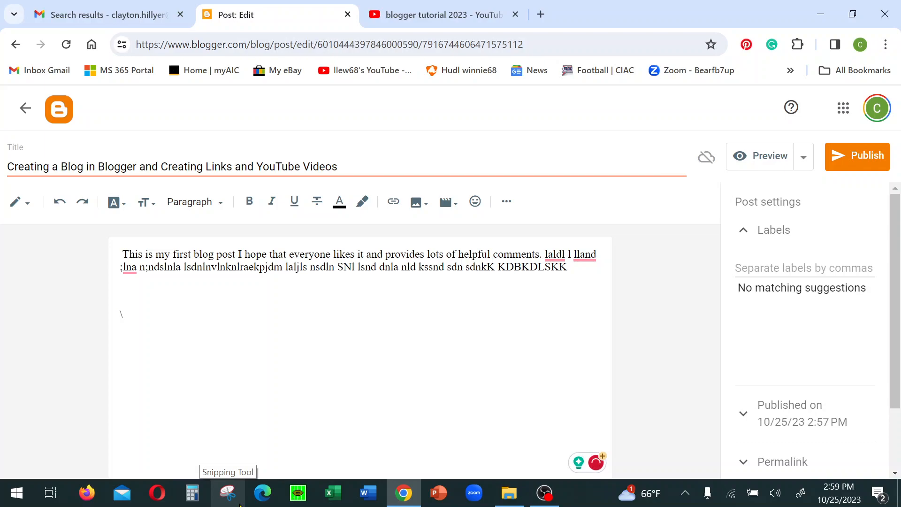
key(BackSpace)
key(BackSpace)
key(BackSpace)
key(BackSpace)
key(BackSpace)
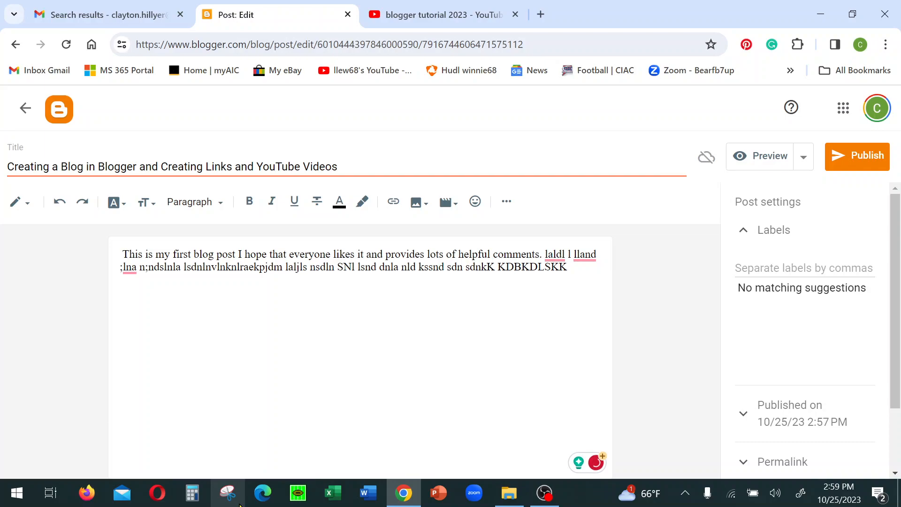
text(JJDK K   khkskdn hkjdsnfka h)
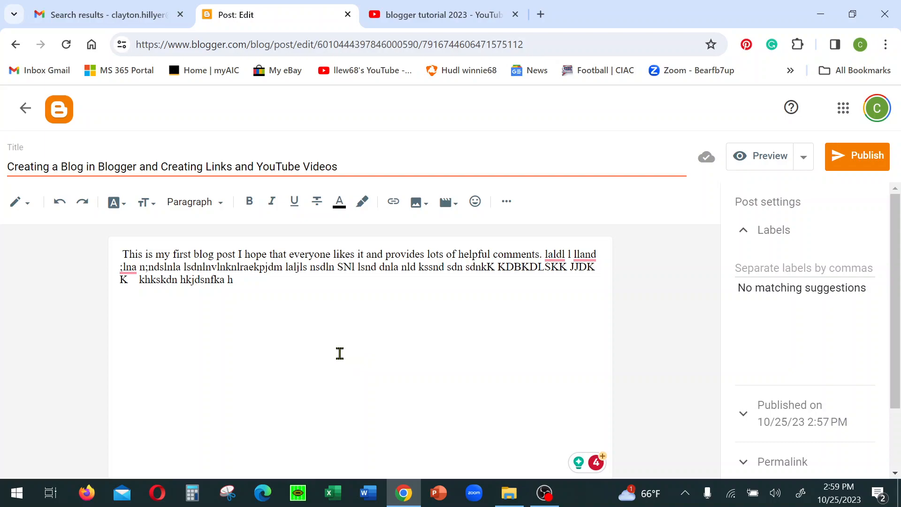
text(Here is a link:)
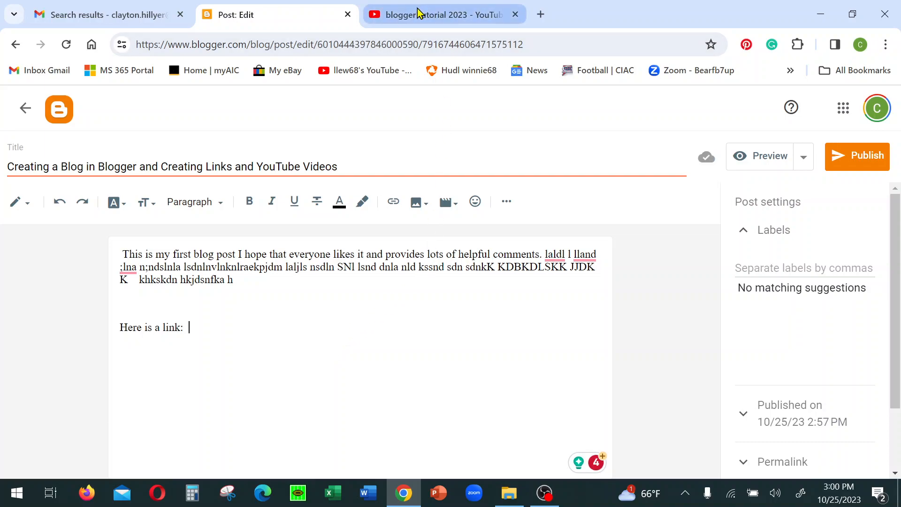
Search Google for "blogger tutorial" in a new browser tab
mouse_move(419, 15)
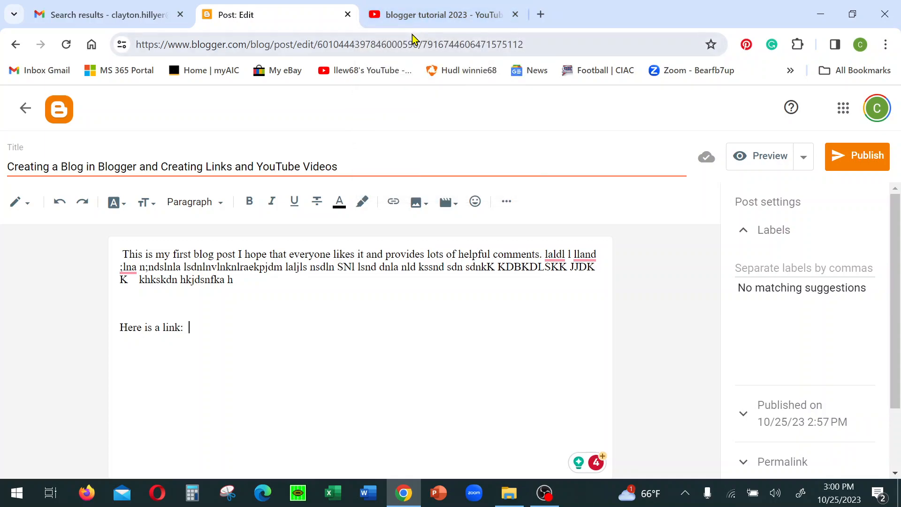
click(419, 17)
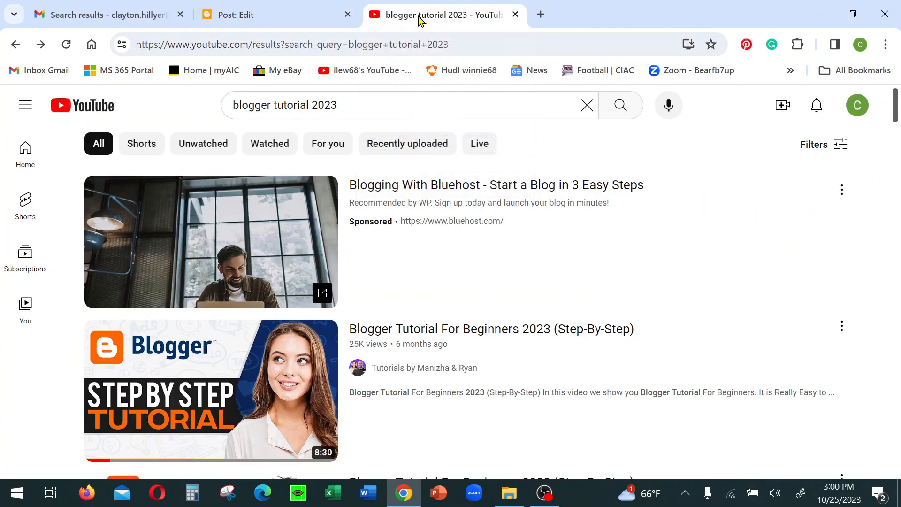
click(540, 17)
click(492, 41)
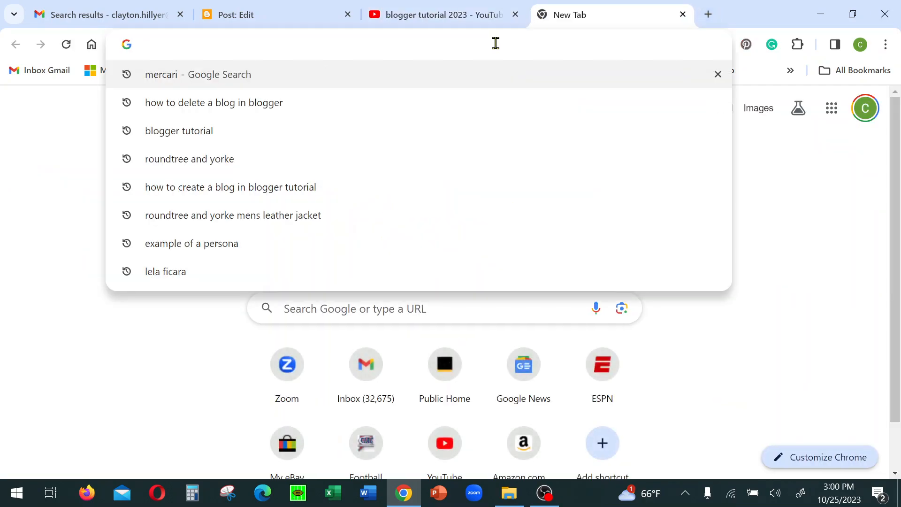
text(blogger tutuo)
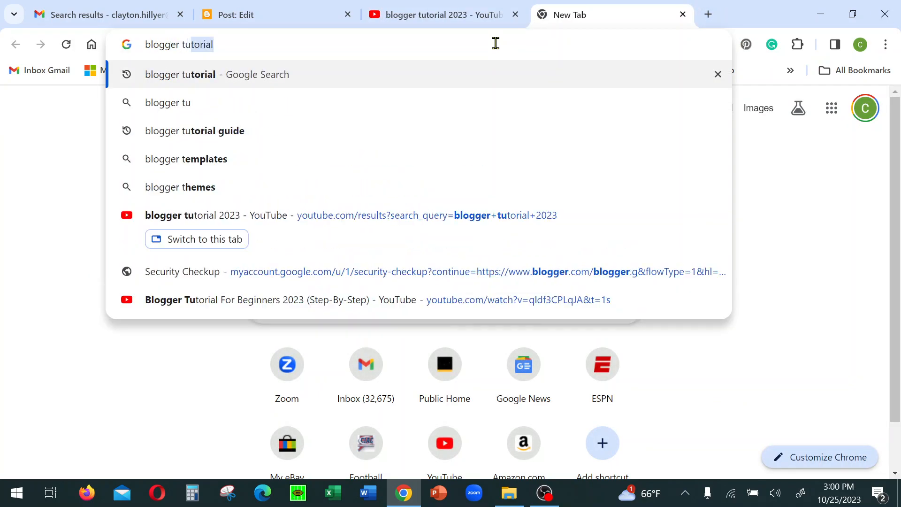
key(BackSpace)
key(BackSpace)
text(orial)
key(Return)
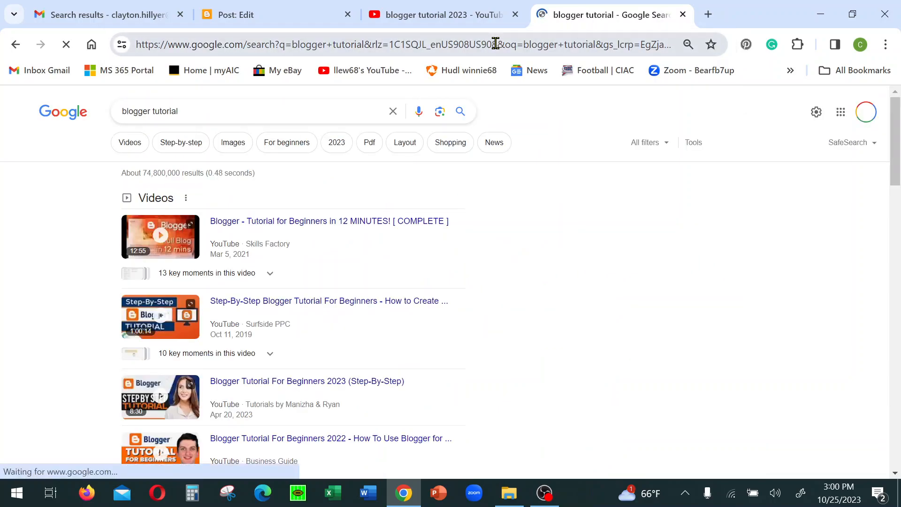
Open the "Create a blog - Blogger Help" search result and copy the page's web address
scroll(493, 280, down, 5)
scroll(228, 412, up, 1)
scroll(227, 393, down, 3)
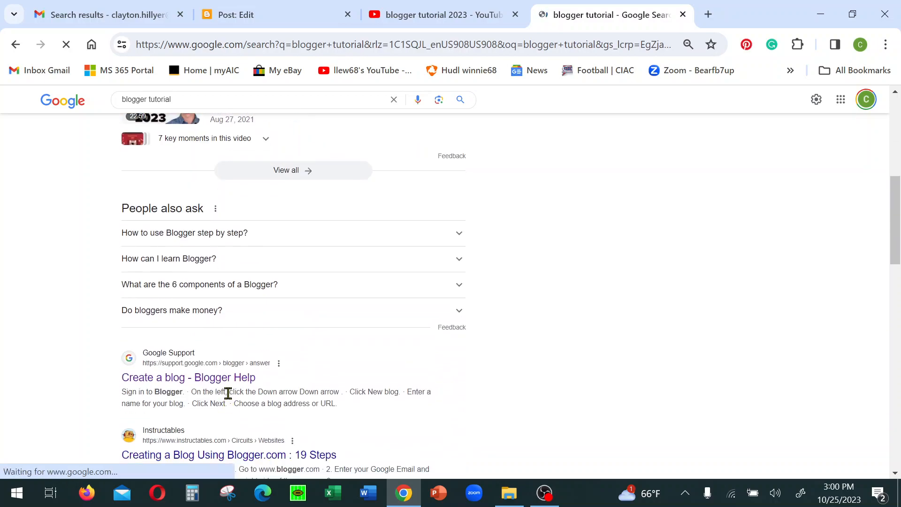
click(175, 383)
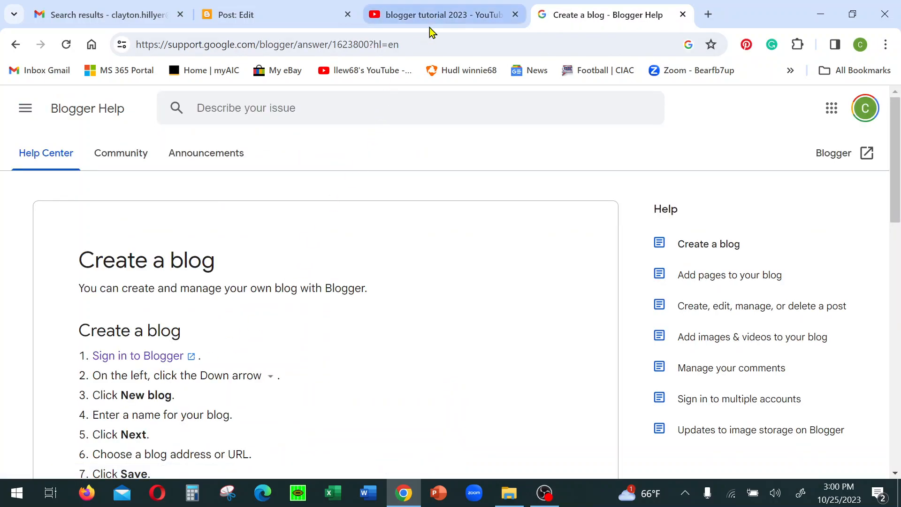
scroll(252, 315, down, 1)
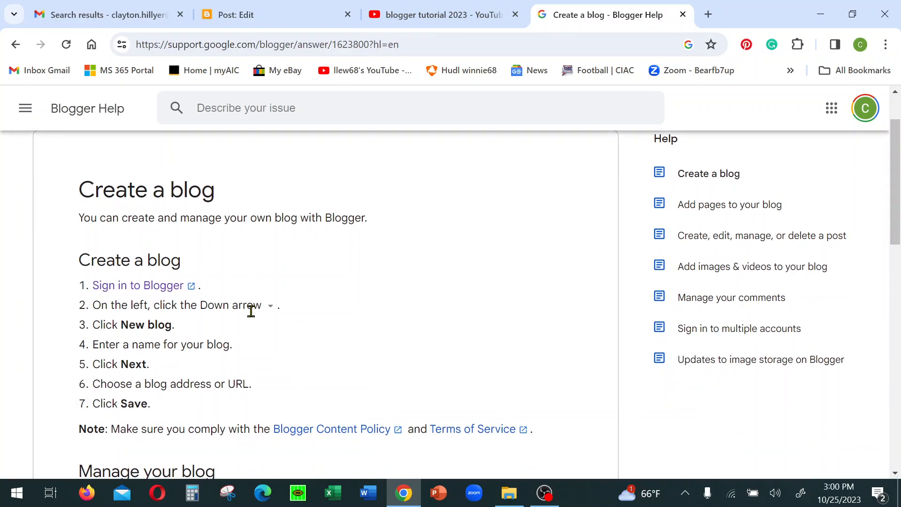
scroll(251, 317, up, 1)
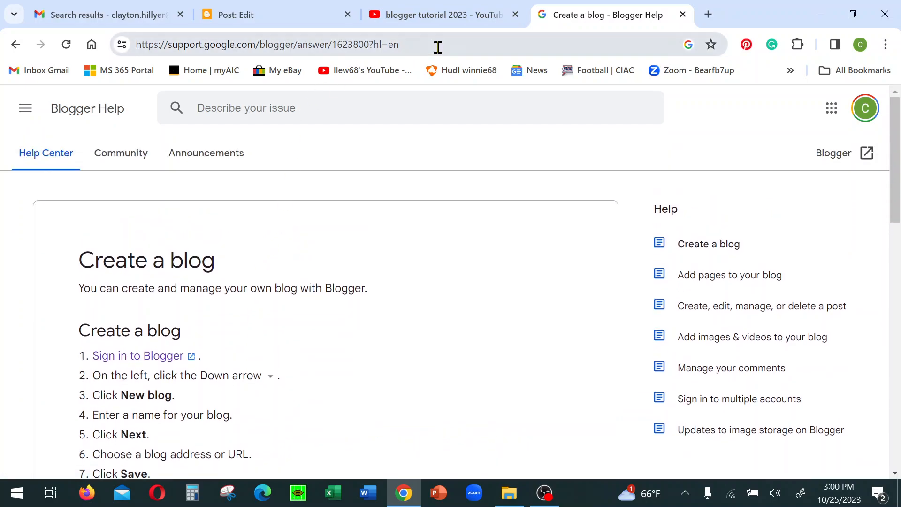
drag(436, 44, 130, 55)
key(ctrl+c)
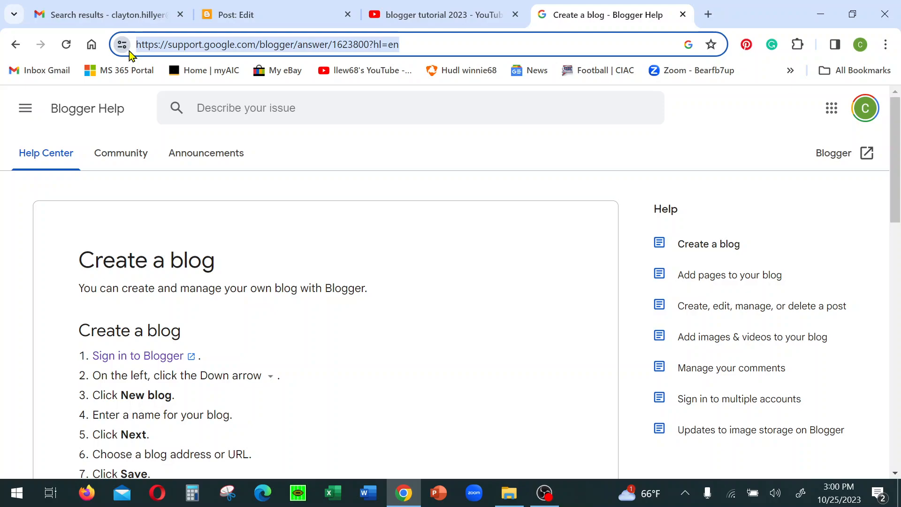
Start inserting a link after "Here is a link:" in the post, using the copied Blogger Help address as its target
click(244, 15)
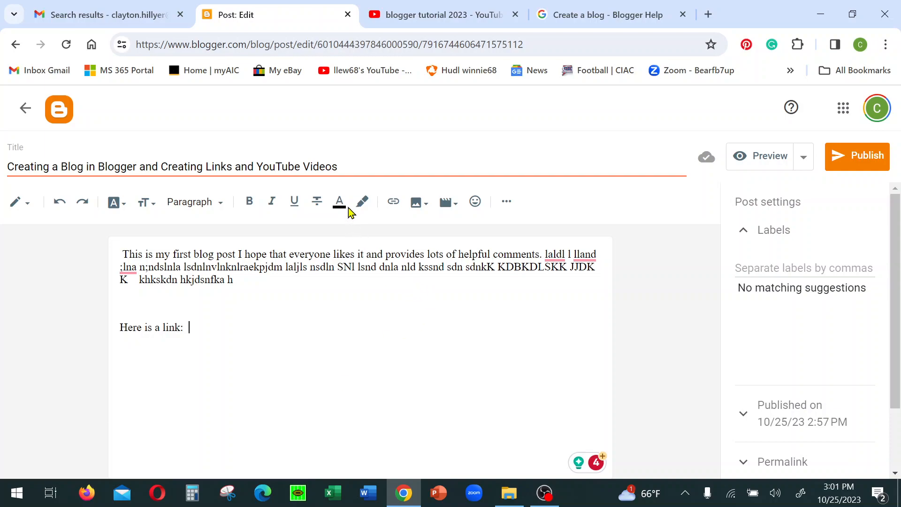
click(395, 202)
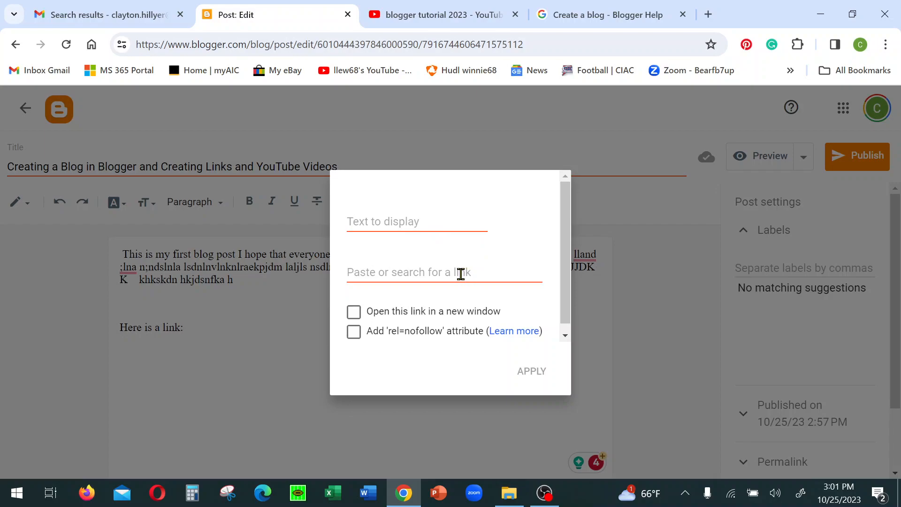
click(458, 274)
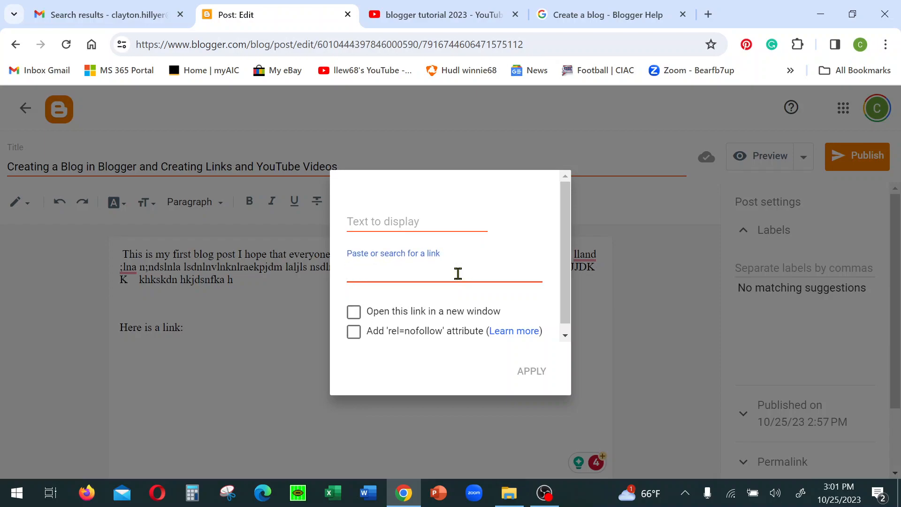
key(ctrl+v)
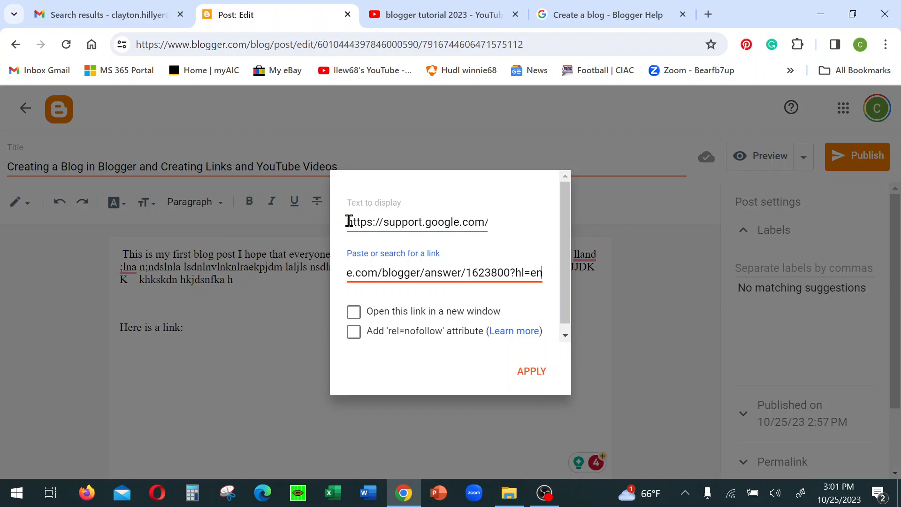
Set the link's display text to "Google's Own Help for Blogger", make it open in a new window, and apply it
drag(349, 221, 556, 221)
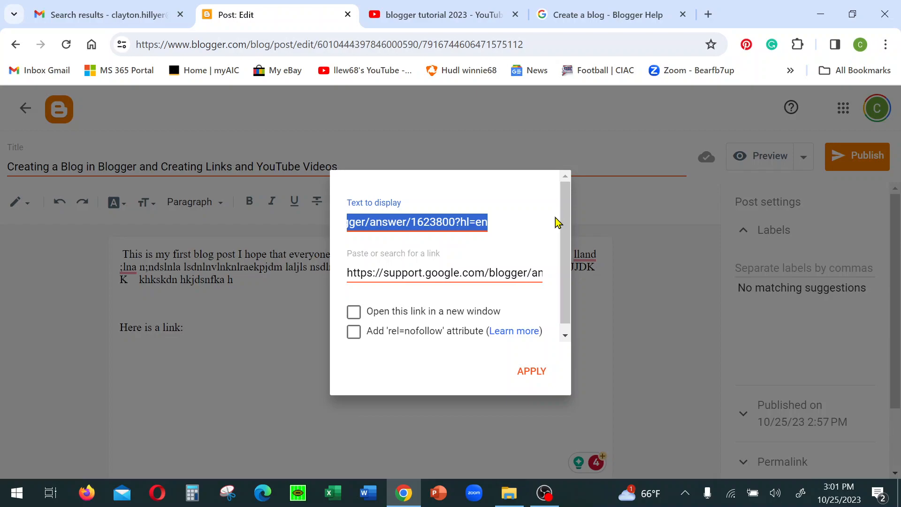
key(BackSpace)
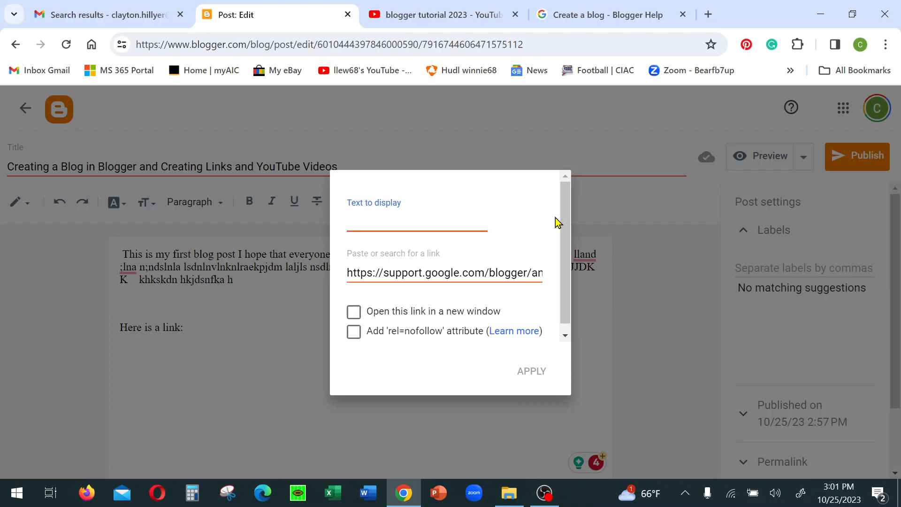
text(Google's Own h)
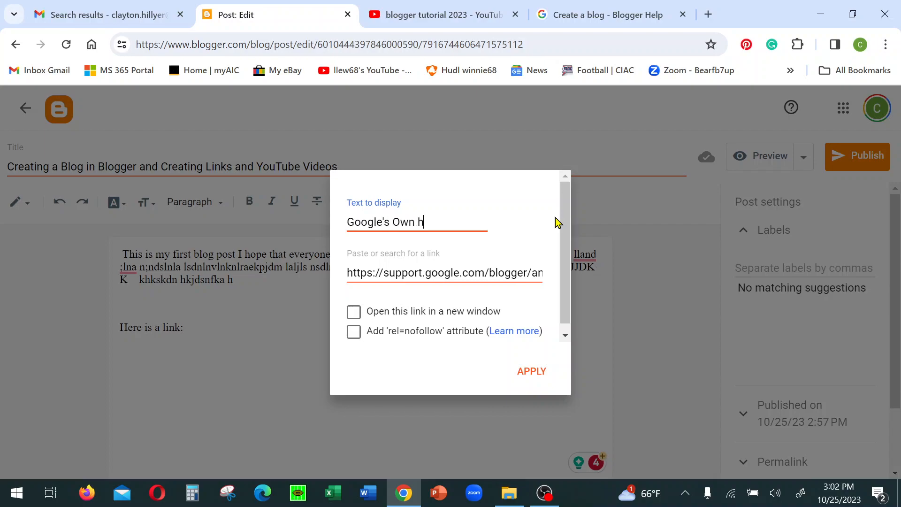
key(BackSpace)
text(Help for Blogger)
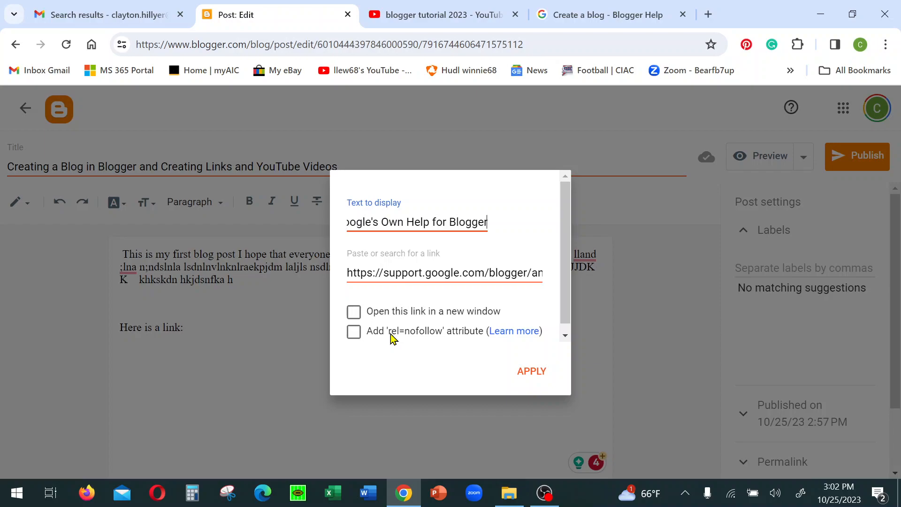
click(353, 313)
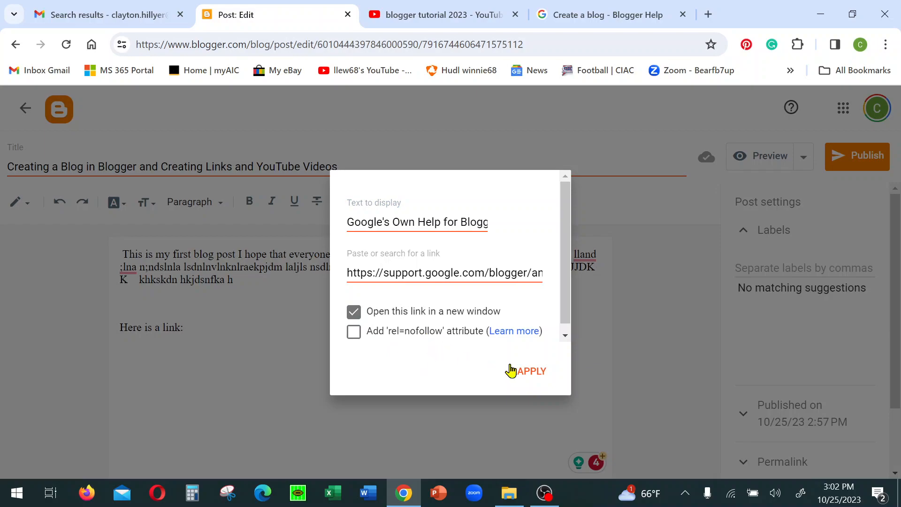
click(534, 372)
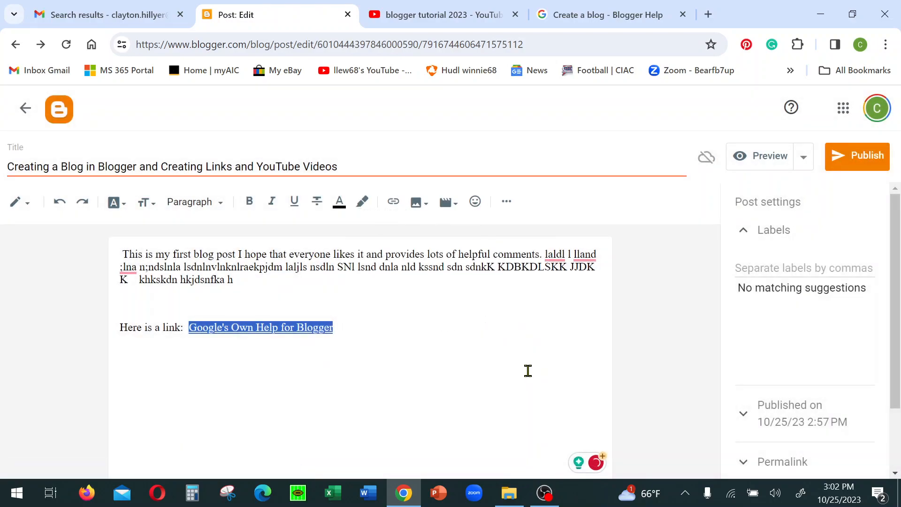
click(416, 369)
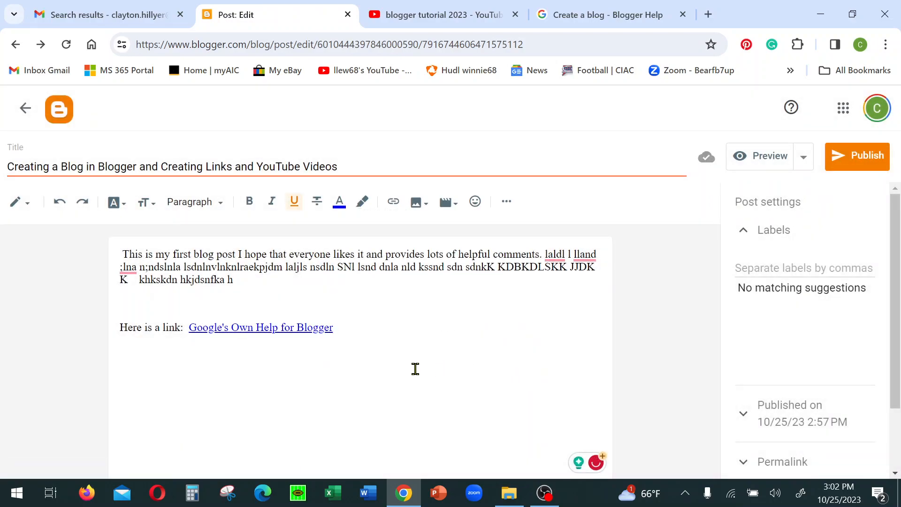
Make the "Google's Own Help for Blogger" link text bold
drag(333, 329, 191, 335)
click(250, 201)
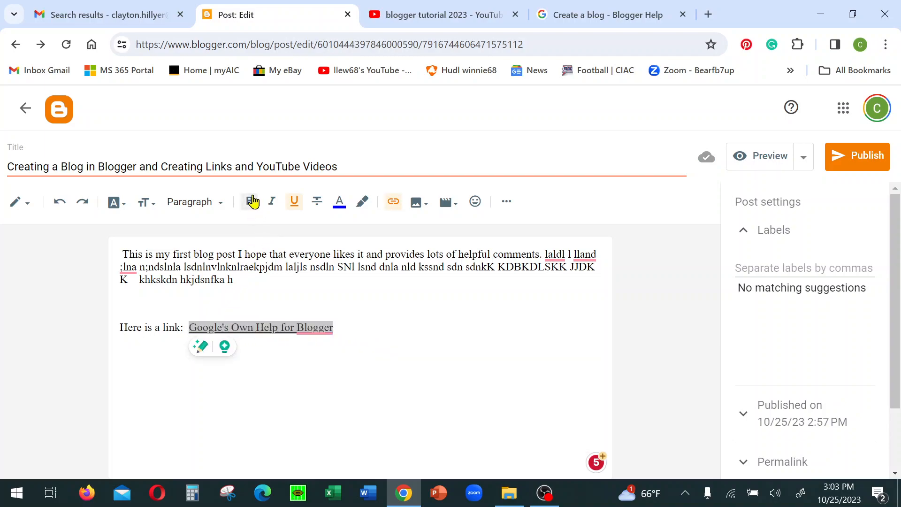
click(490, 380)
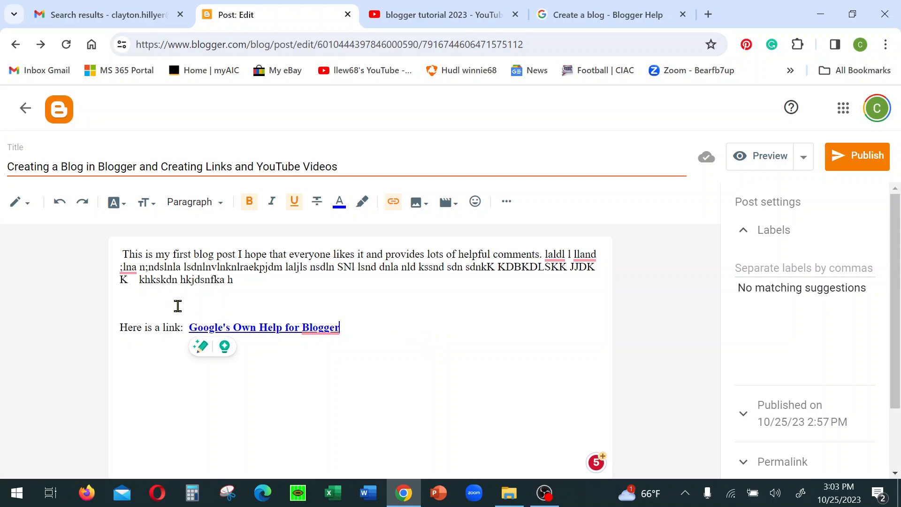
Add the line "Here is a cool video on using Blogger (ha,ha)" below the help link in the post
key(Return)
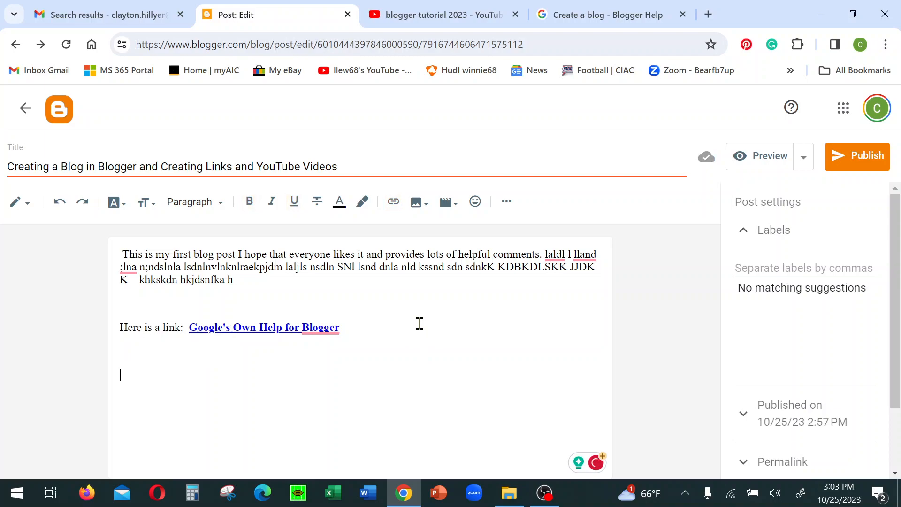
text(Here is a cool video on u)
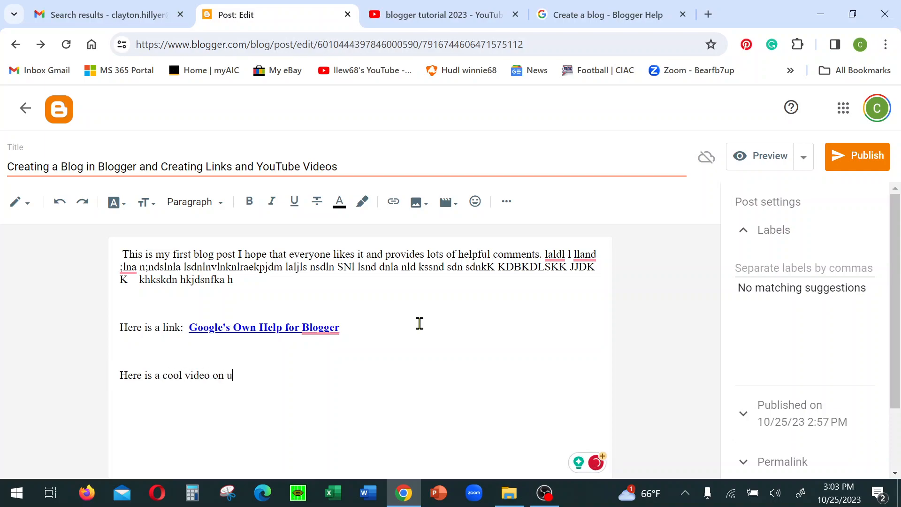
text(sing Blogger (H)
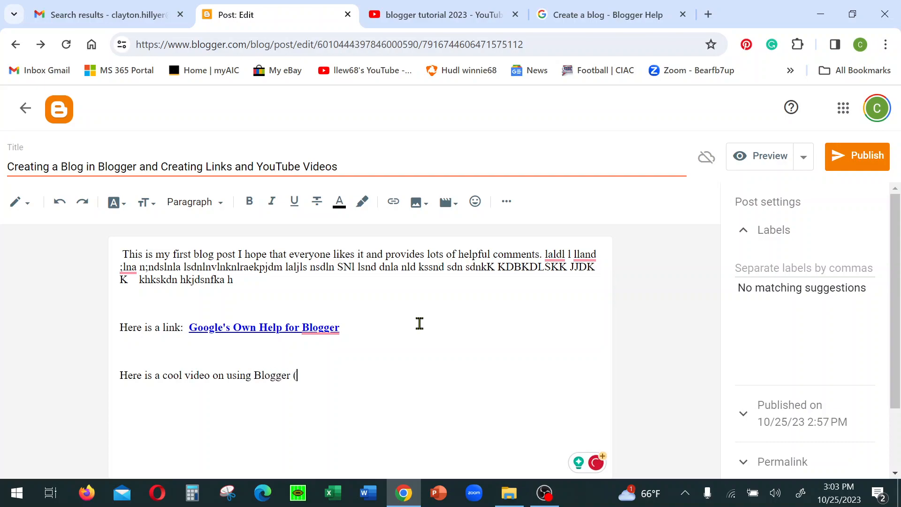
key(BackSpace)
text(ha,ha))
Switch to YouTube, open the 8:30 "Blogger Tutorial For Beginners 2023 (Step-By-Step)" video, pause it and copy its share link
click(442, 16)
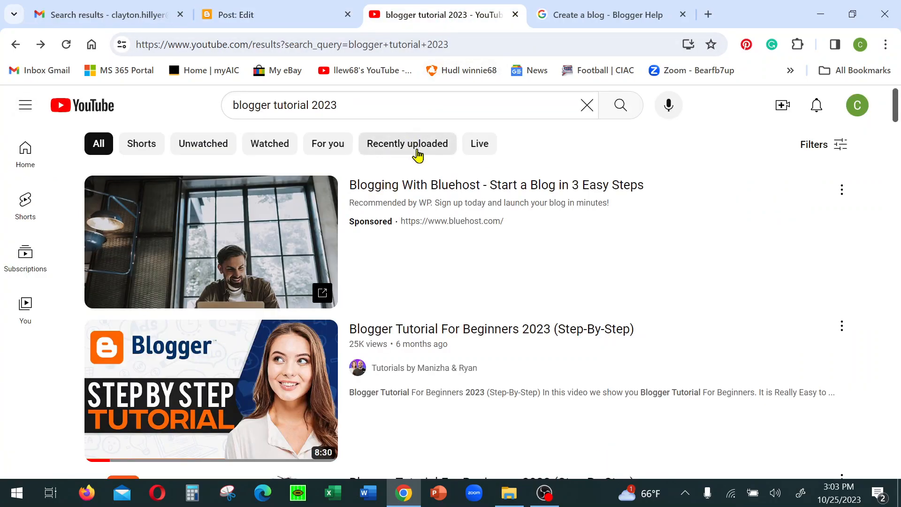
scroll(633, 382, down, 3)
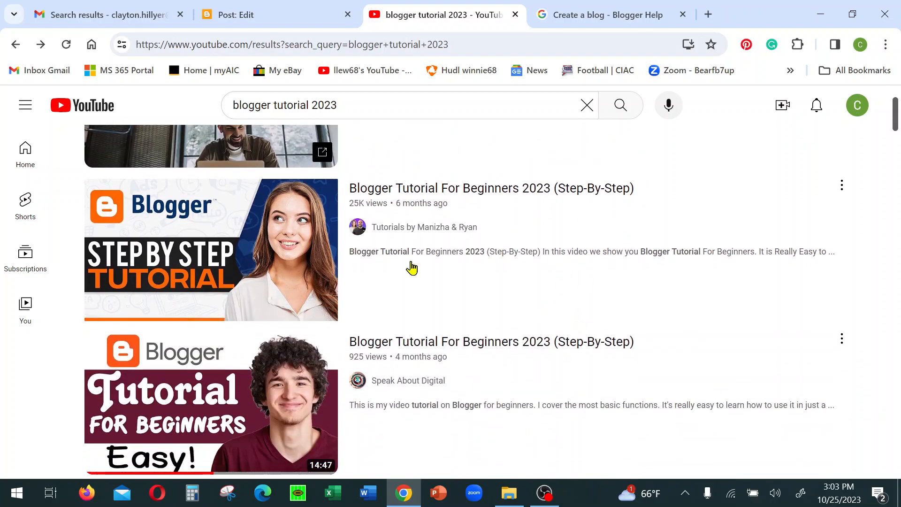
mouse_move(420, 284)
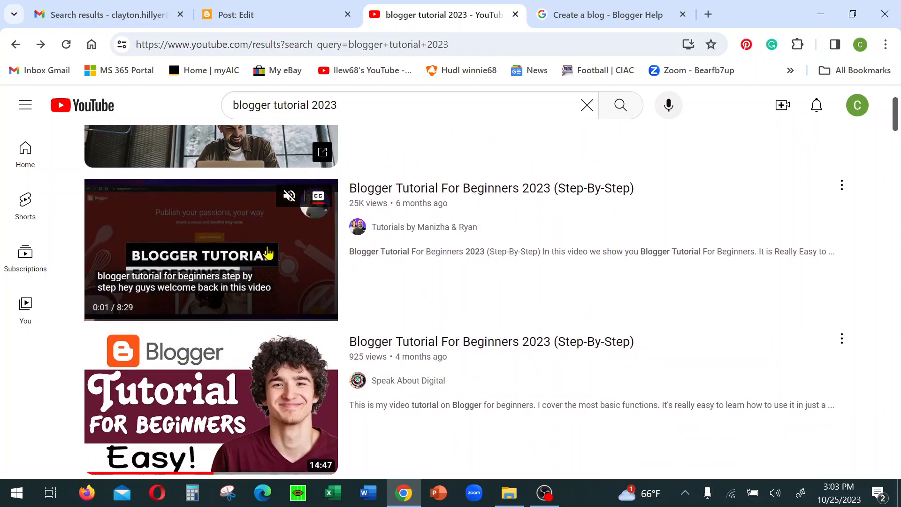
click(460, 194)
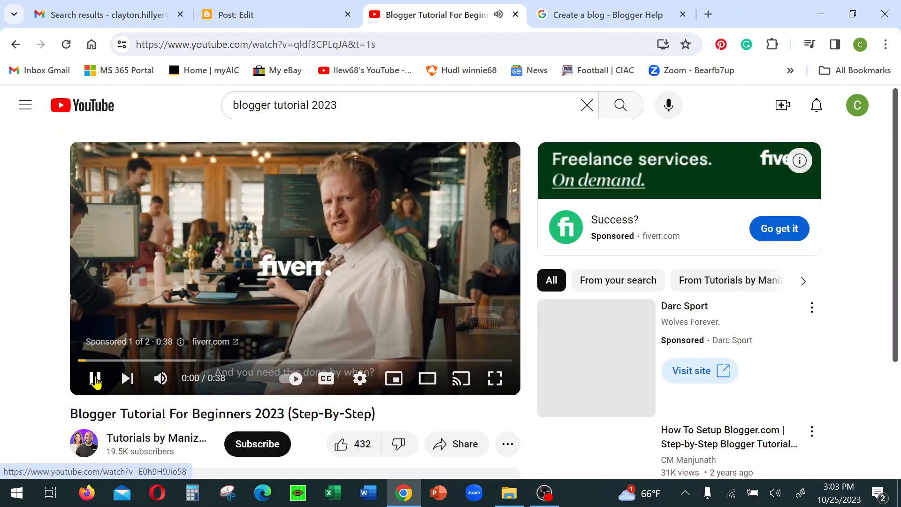
click(96, 379)
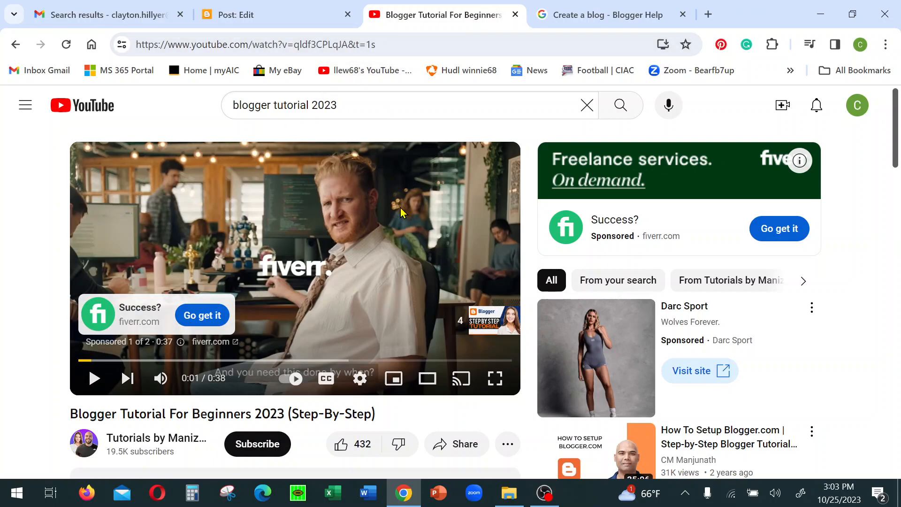
scroll(403, 213, down, 3)
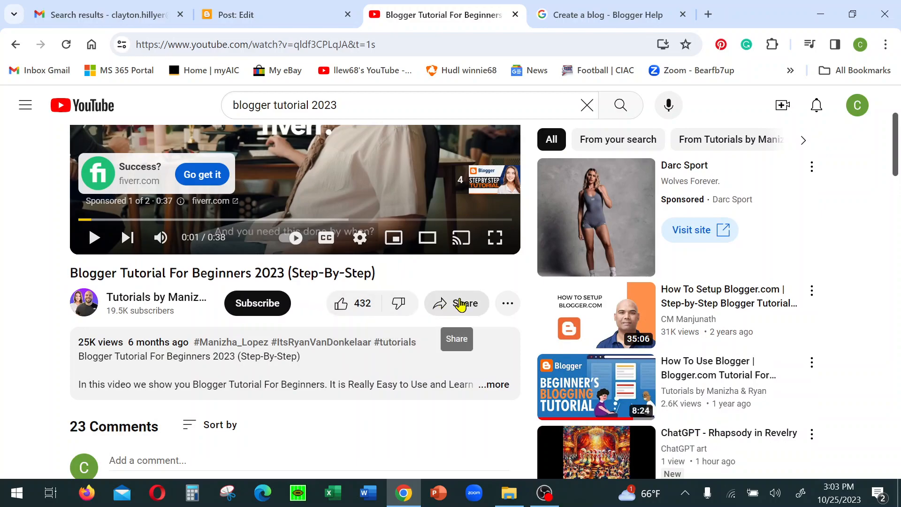
click(460, 309)
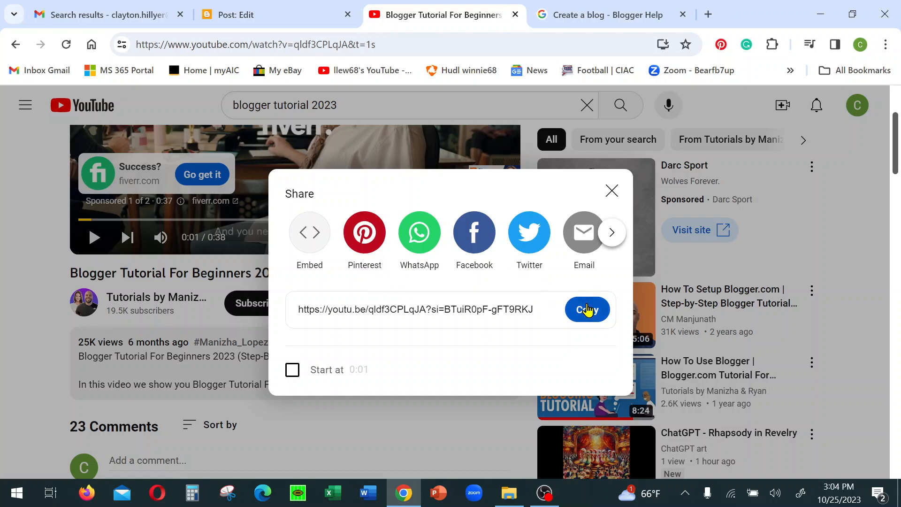
click(586, 311)
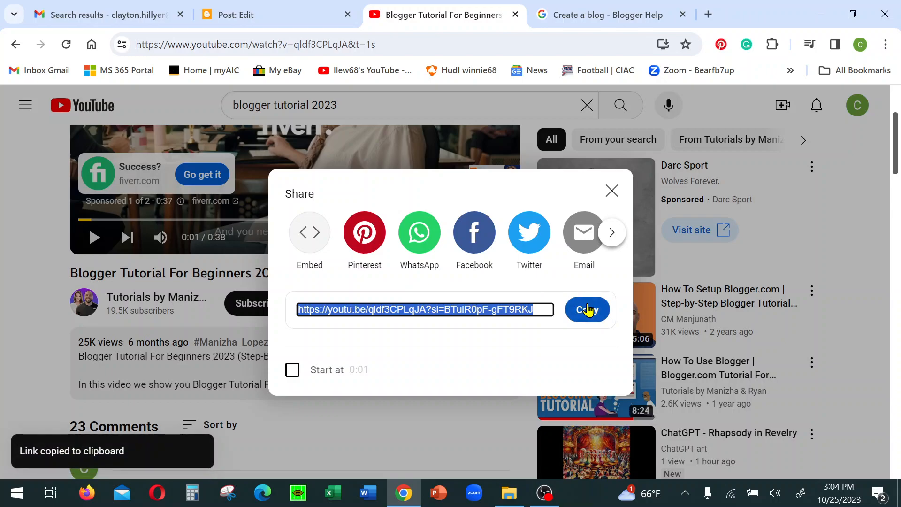
Back in the Blogger post, insert the YouTube video below the "Here is a cool video" line using the copied link
click(284, 22)
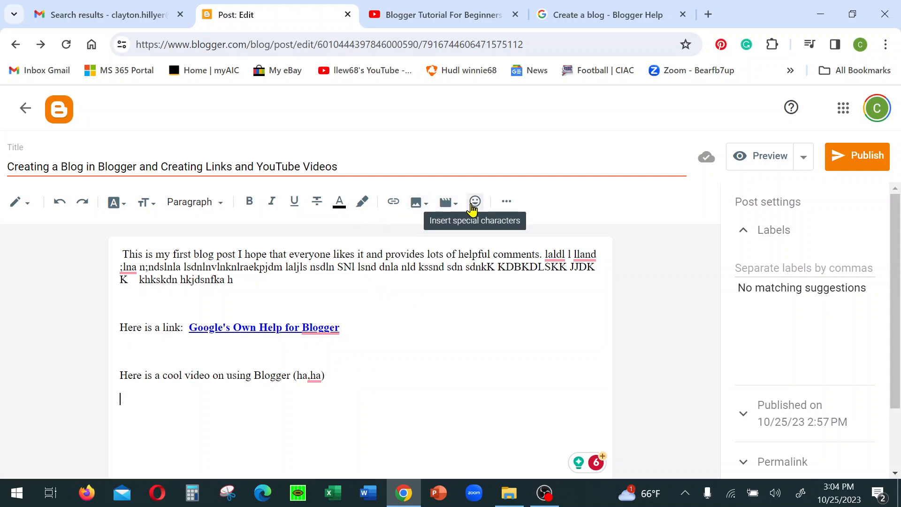
click(447, 212)
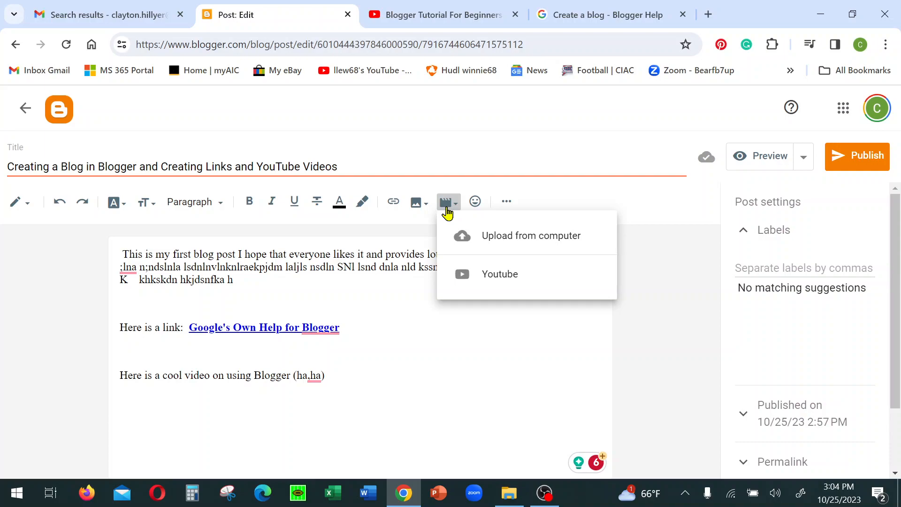
click(500, 274)
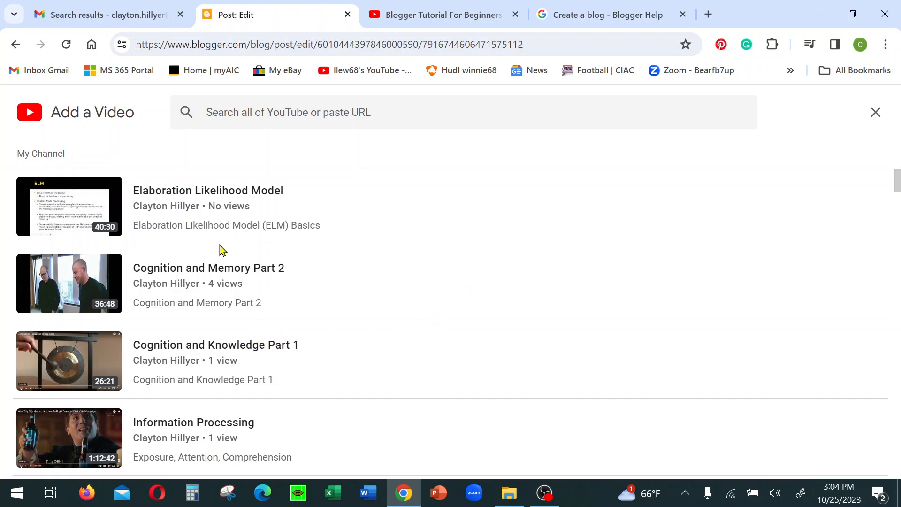
click(415, 116)
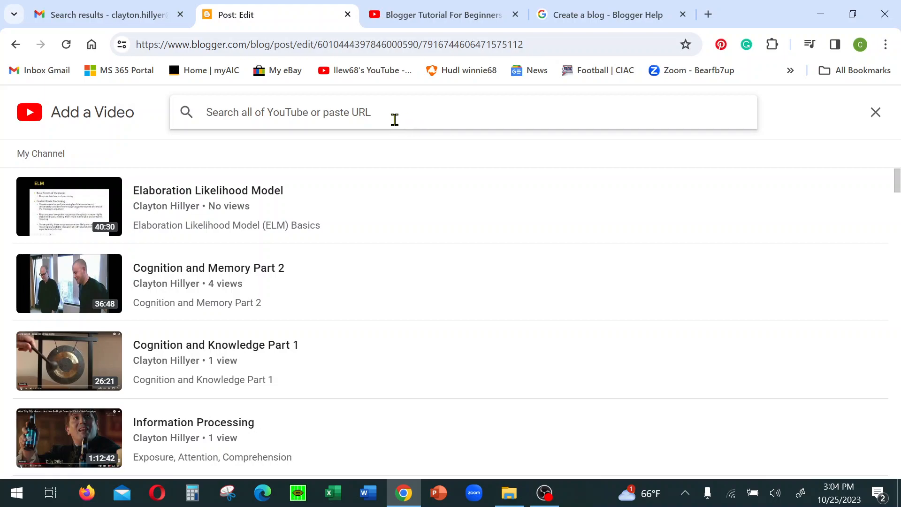
key(ctrl+v)
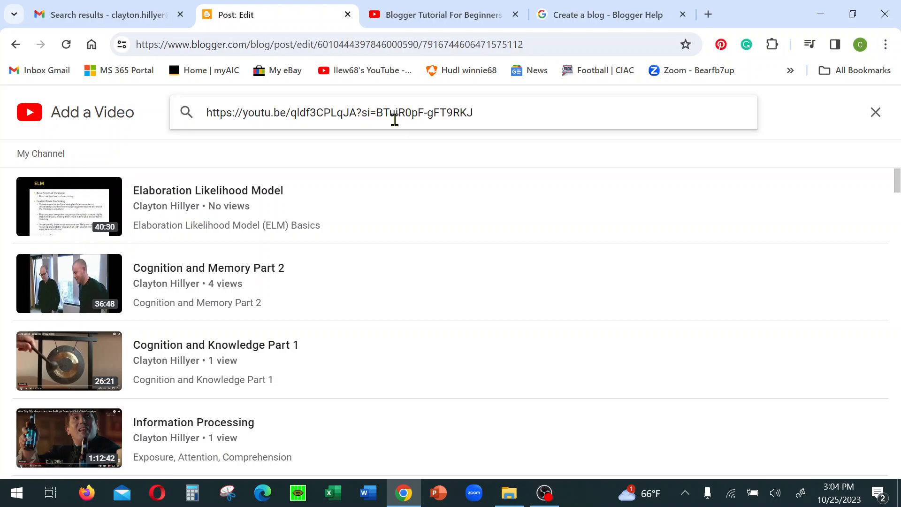
key(Return)
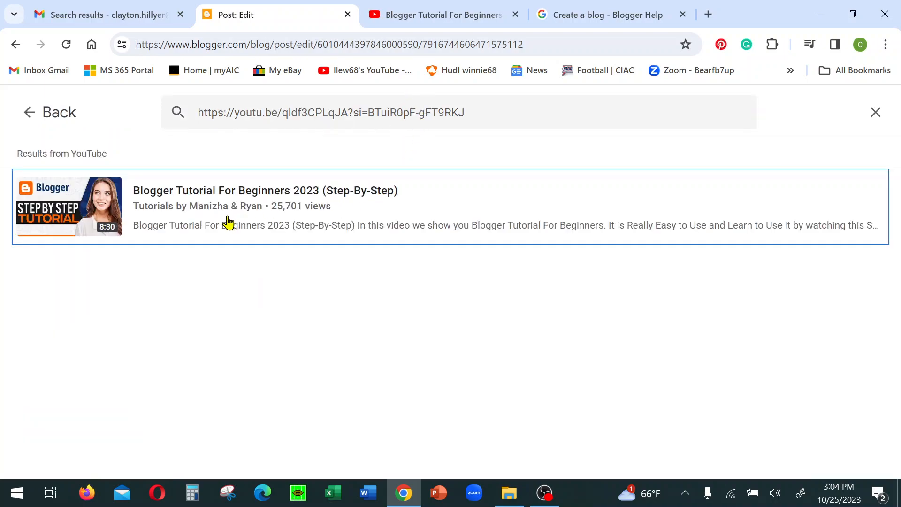
click(90, 212)
click(91, 214)
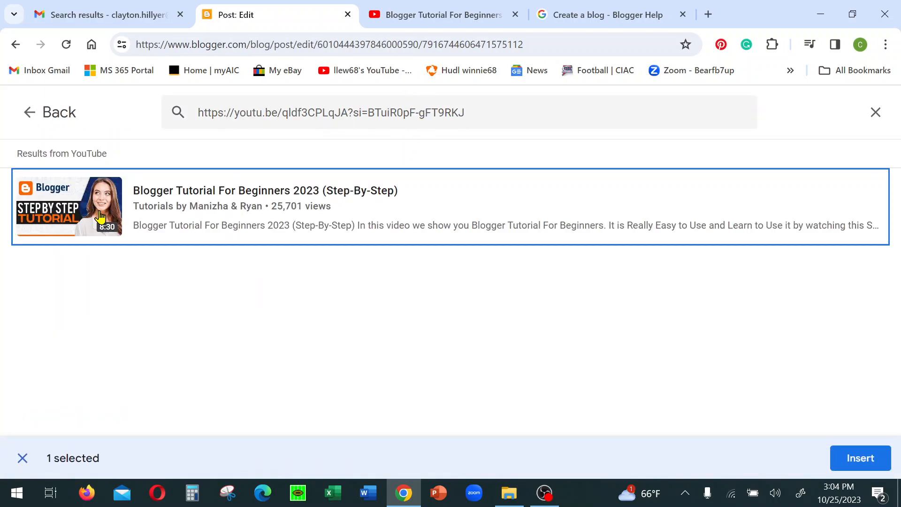
click(862, 458)
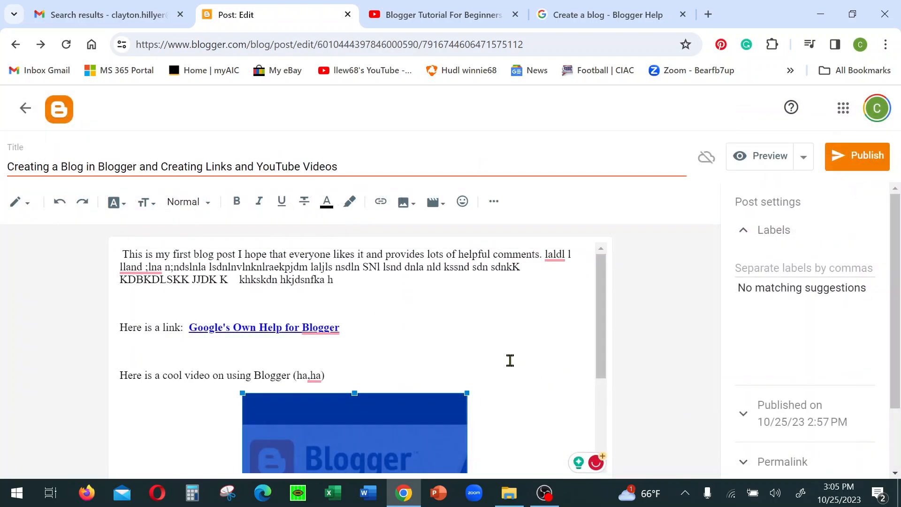
Add a blank line between the "Here is a cool video on using Blogger (ha,ha)" text and the embedded video
scroll(510, 361, down, 3)
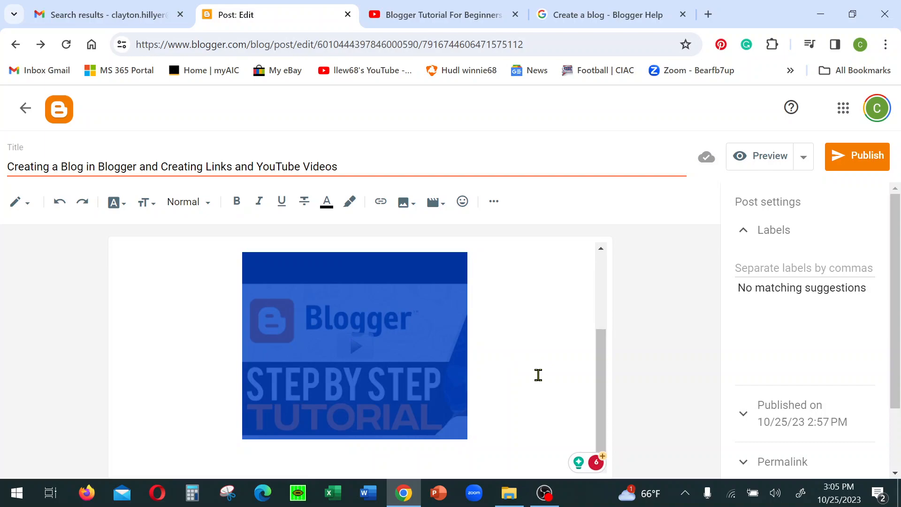
scroll(535, 370, up, 3)
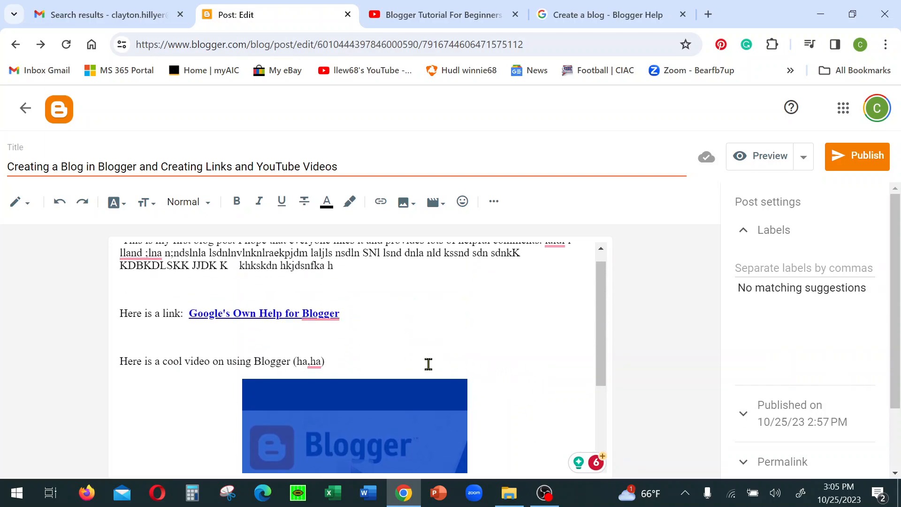
click(408, 365)
key(Return)
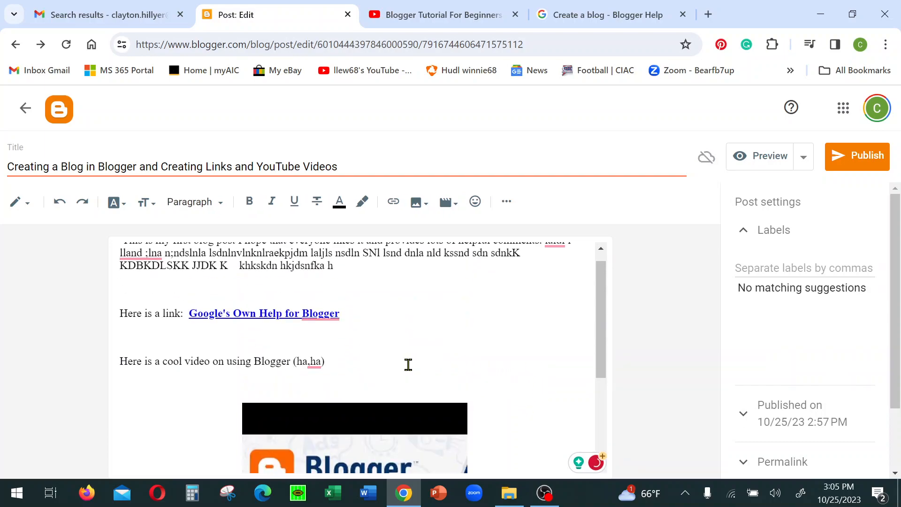
scroll(446, 362, up, 1)
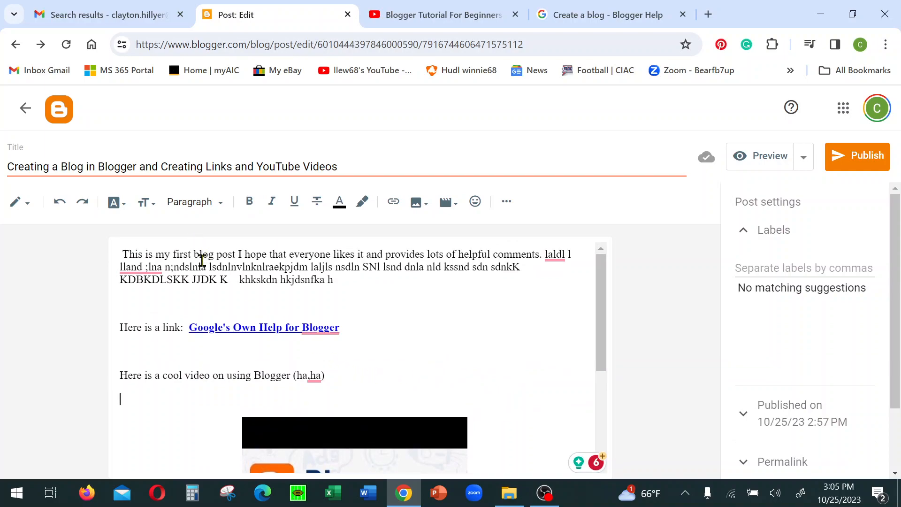
Preview the post to check its text, help link and embedded video, and close the preview
click(771, 161)
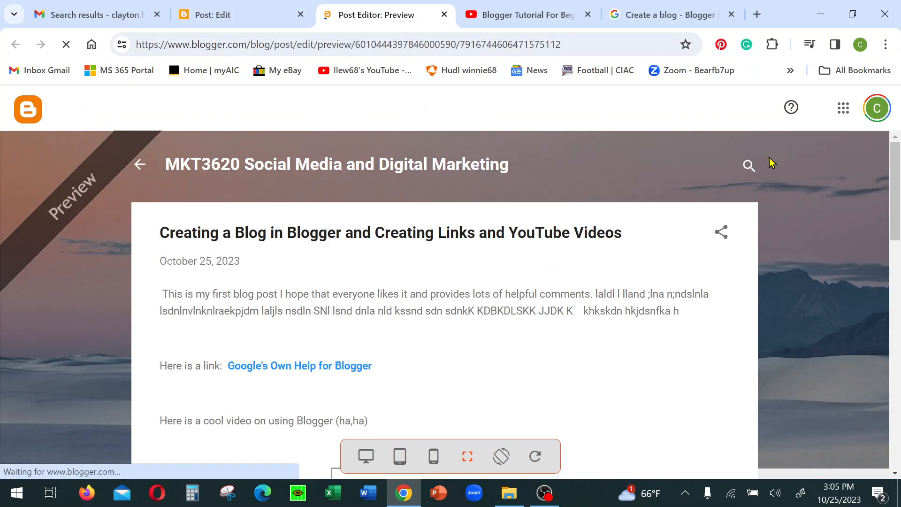
scroll(631, 197, down, 1)
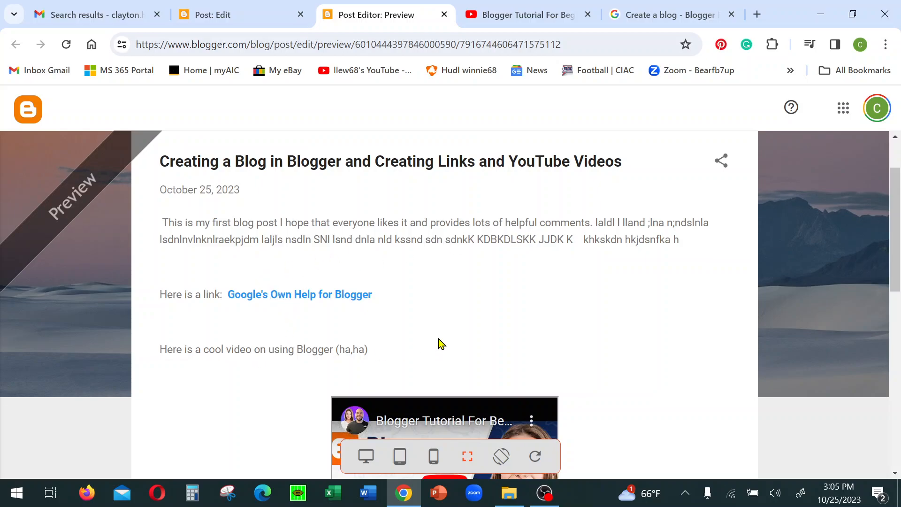
scroll(441, 348, down, 5)
scroll(443, 351, up, 5)
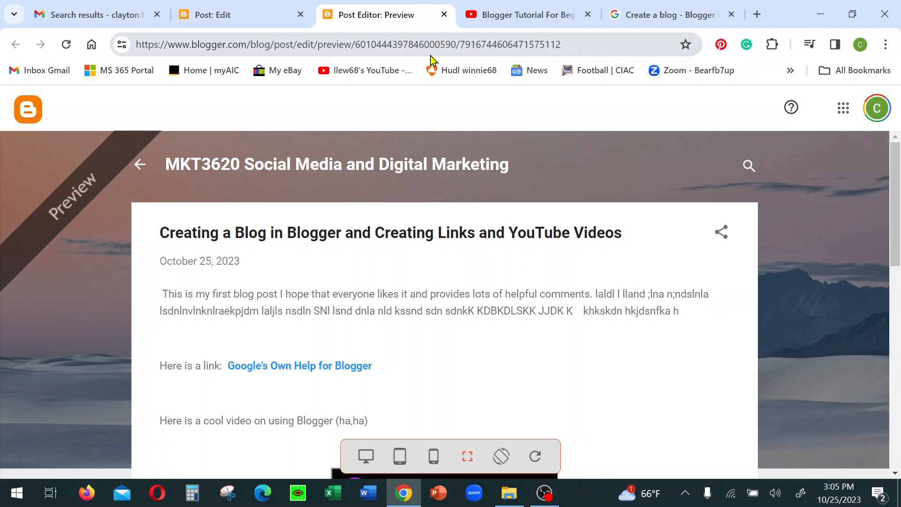
click(444, 15)
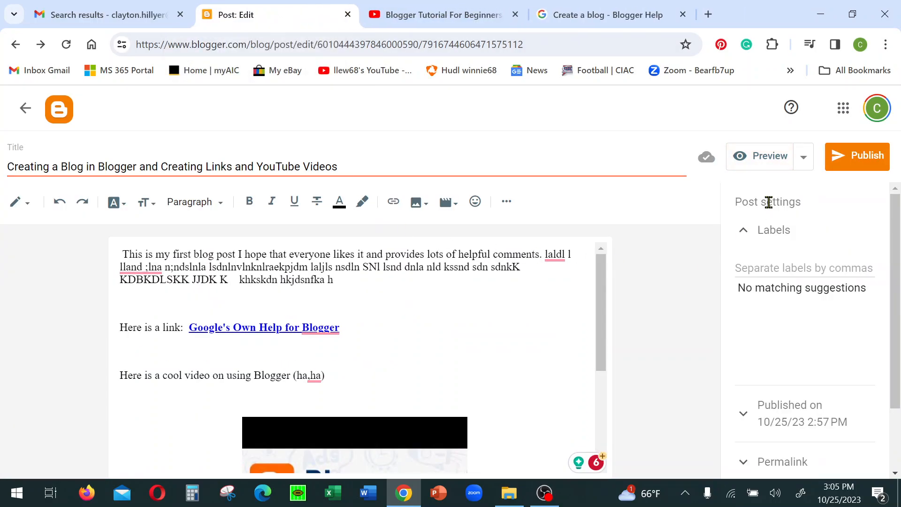
Publish the post "Creating a Blog in Blogger and Creating Links and YouTube Videos" and open the live blog
click(856, 161)
click(511, 315)
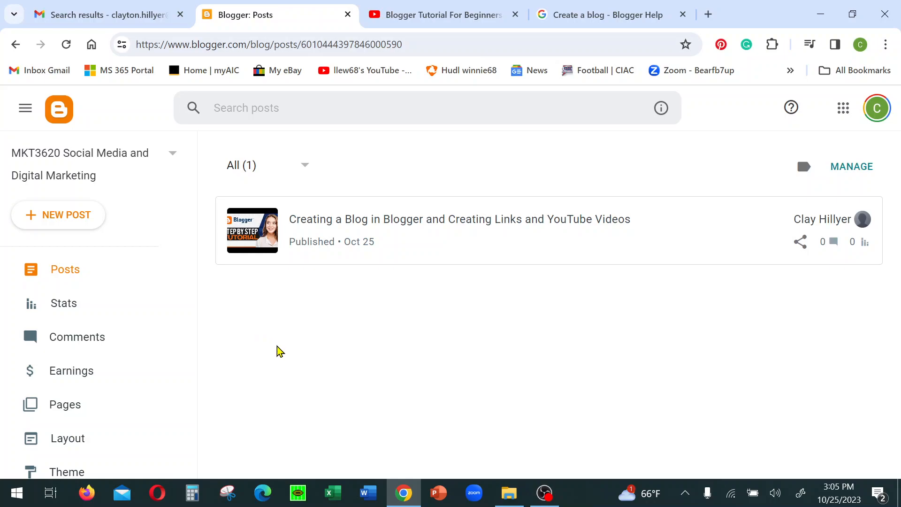
scroll(155, 359, down, 4)
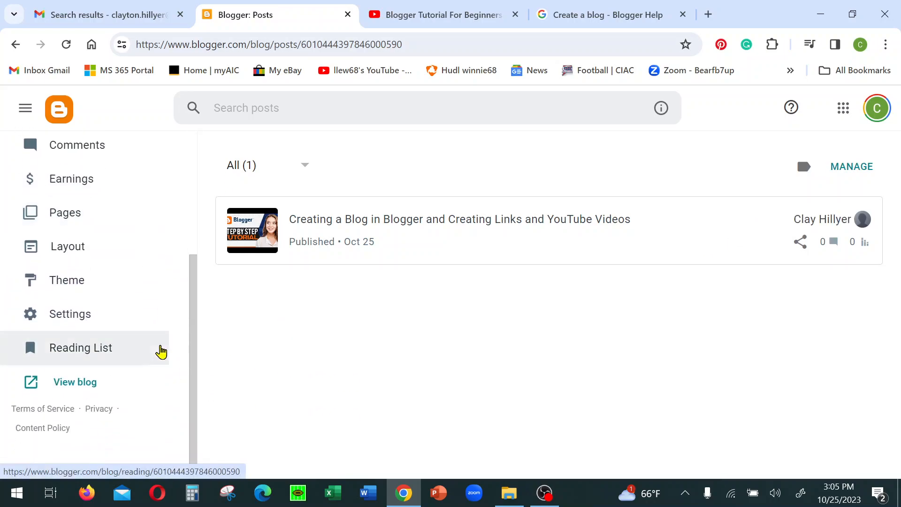
click(74, 382)
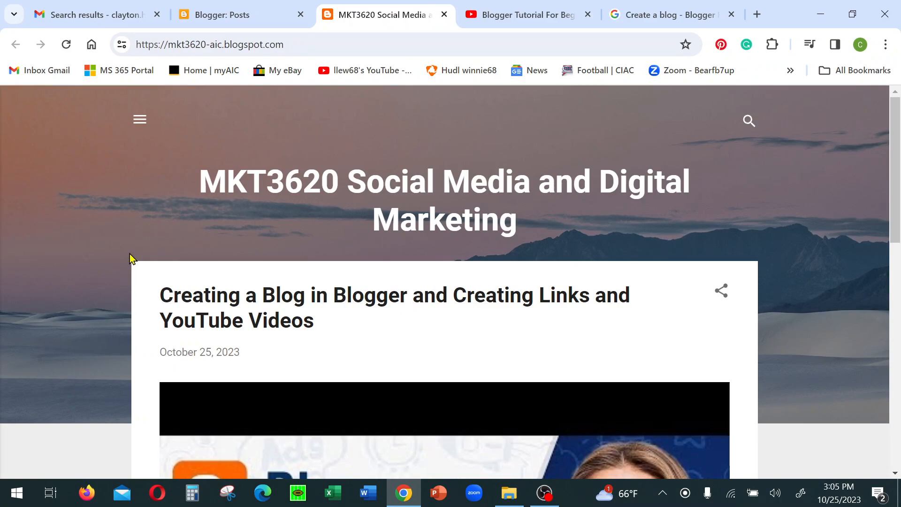
Examine the published post on the live blog, from its title and video image down to the text and comment link
scroll(131, 258, down, 3)
scroll(131, 259, up, 3)
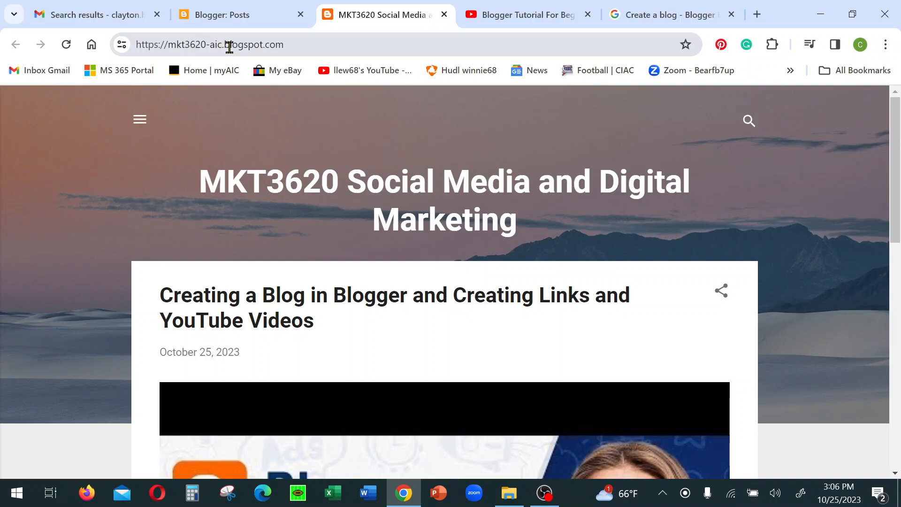
scroll(398, 261, down, 3)
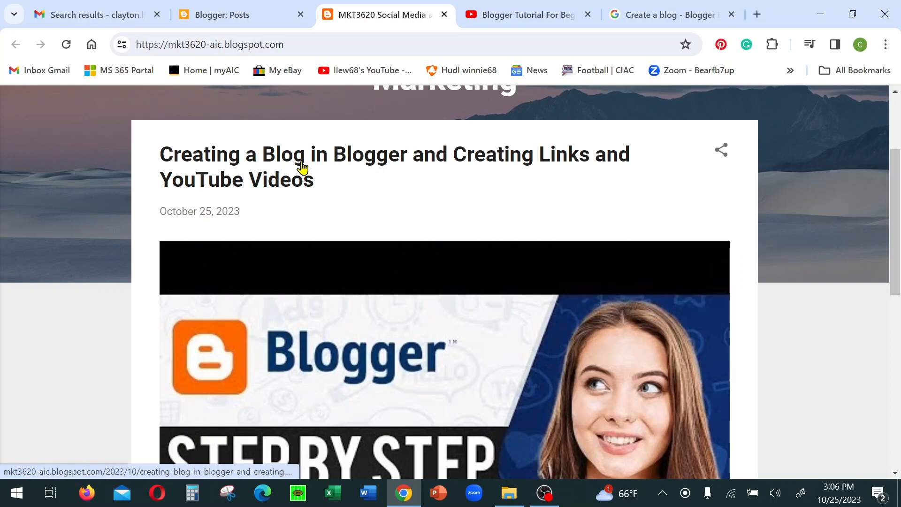
scroll(232, 213, down, 4)
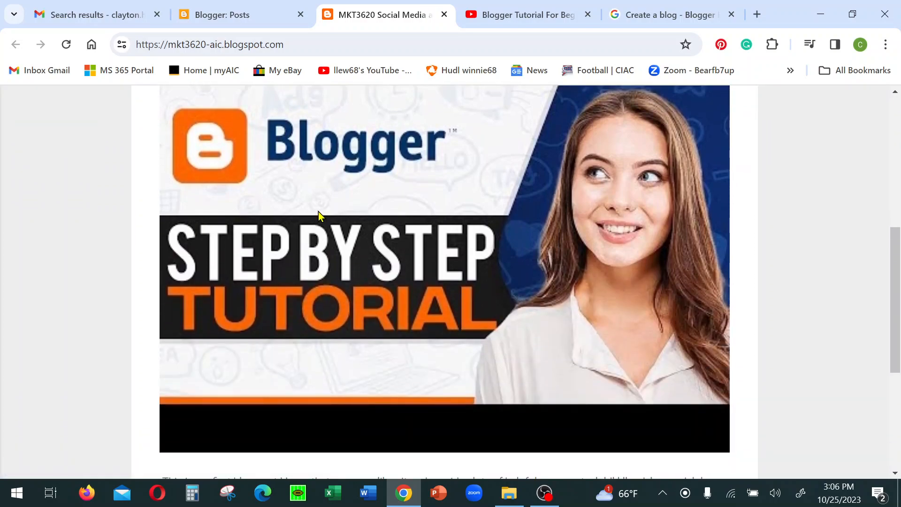
scroll(334, 212, up, 3)
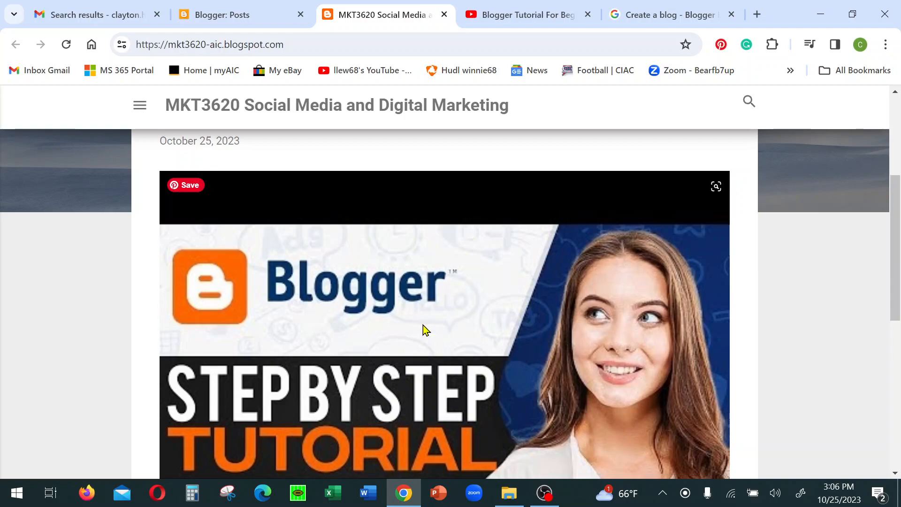
scroll(407, 244, down, 6)
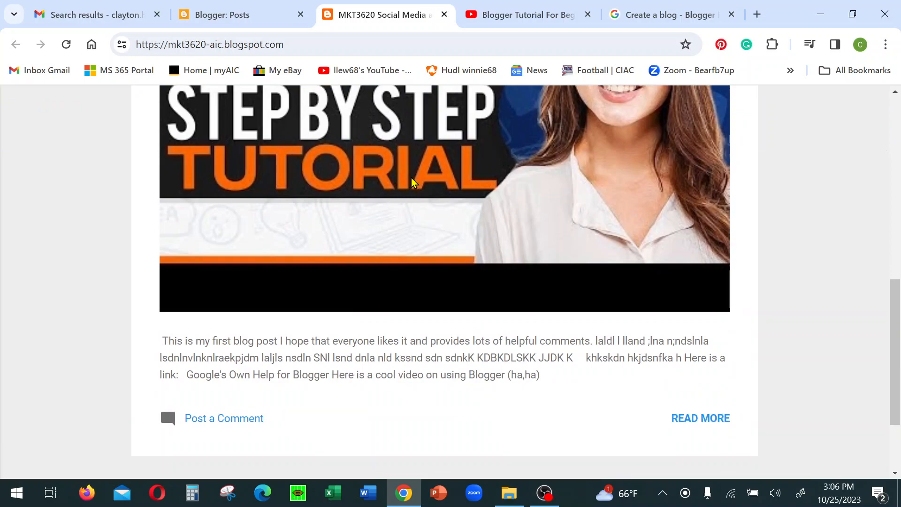
Read the post excerpt on the blog's home page and open the full post "Creating a Blog in Blogger and Creating Links and YouTube Videos"
scroll(437, 190, down, 1)
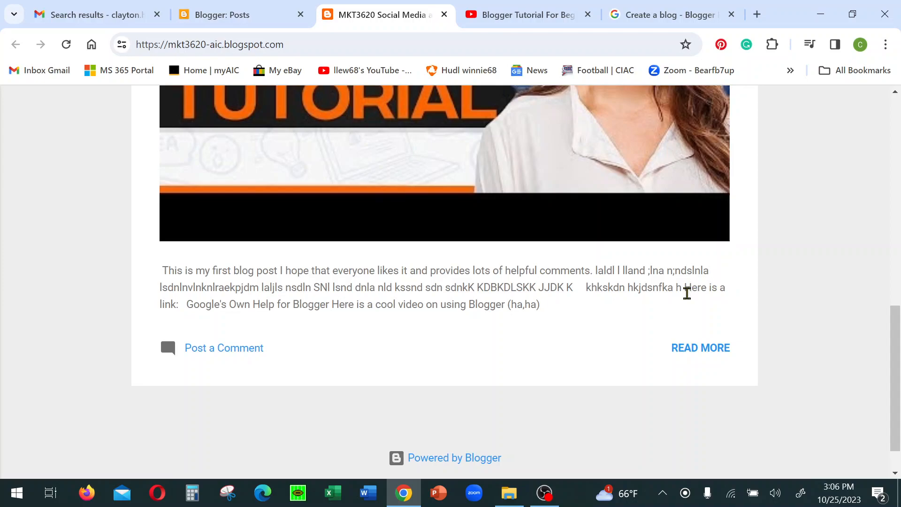
drag(684, 297, 680, 305)
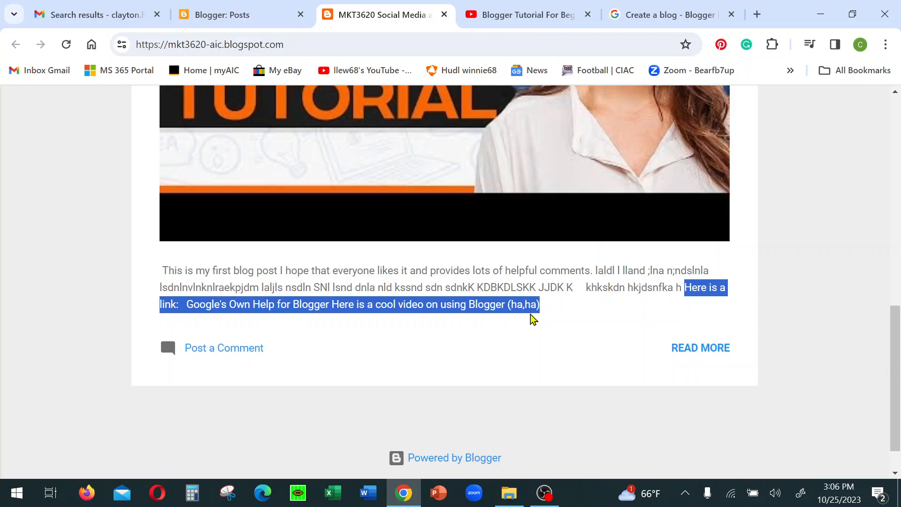
click(692, 347)
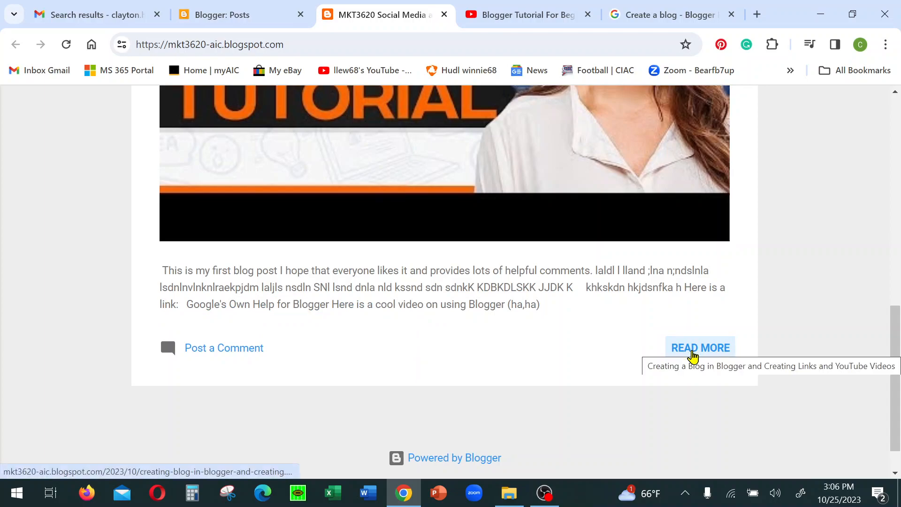
click(693, 352)
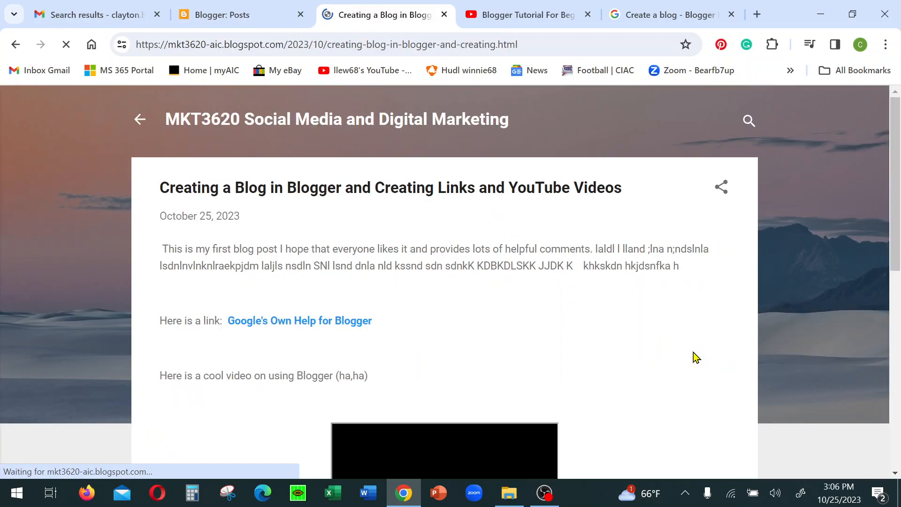
Test the "Google's Own Help for Blogger" link in the live post and return to the post
scroll(555, 314, down, 1)
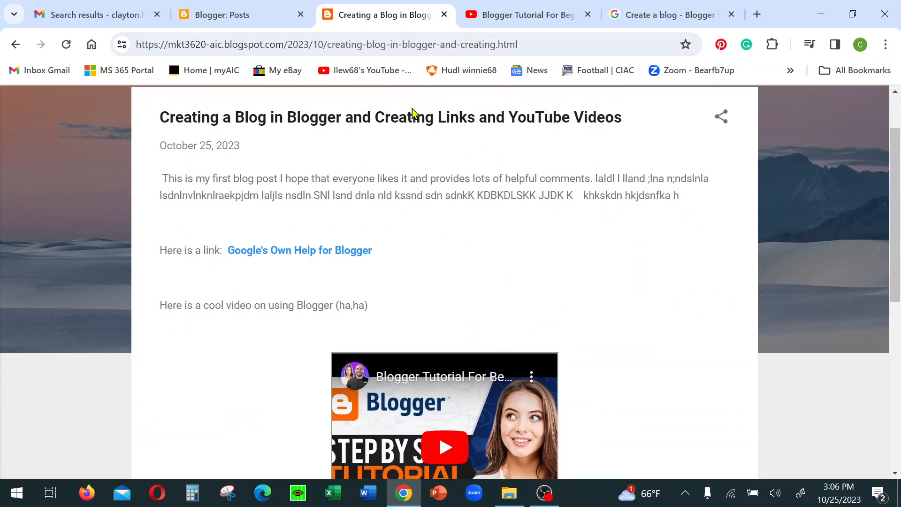
click(325, 254)
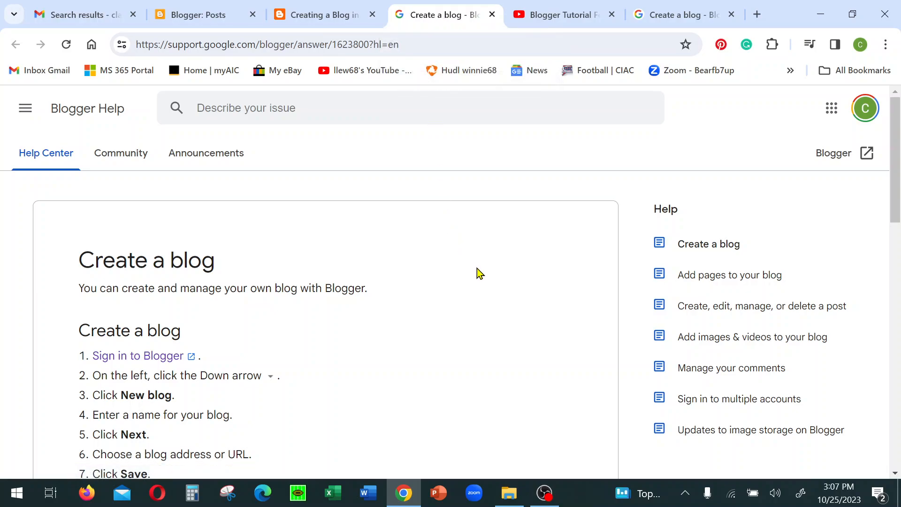
click(319, 19)
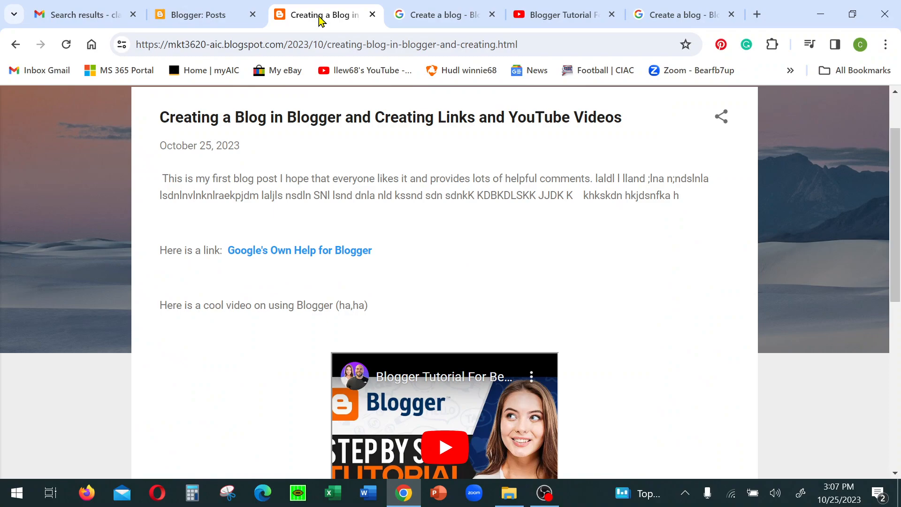
Test the embedded YouTube video in the live post by playing it briefly and pausing it
scroll(435, 197, down, 3)
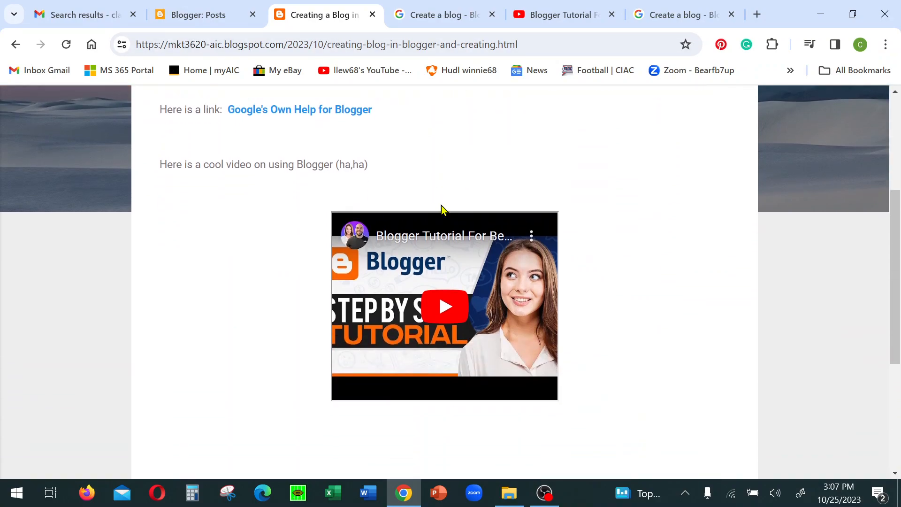
click(443, 313)
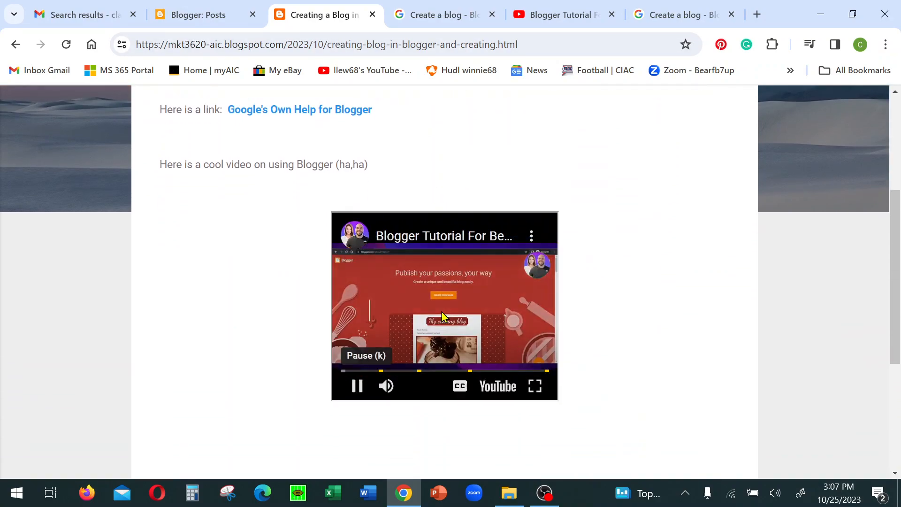
click(357, 387)
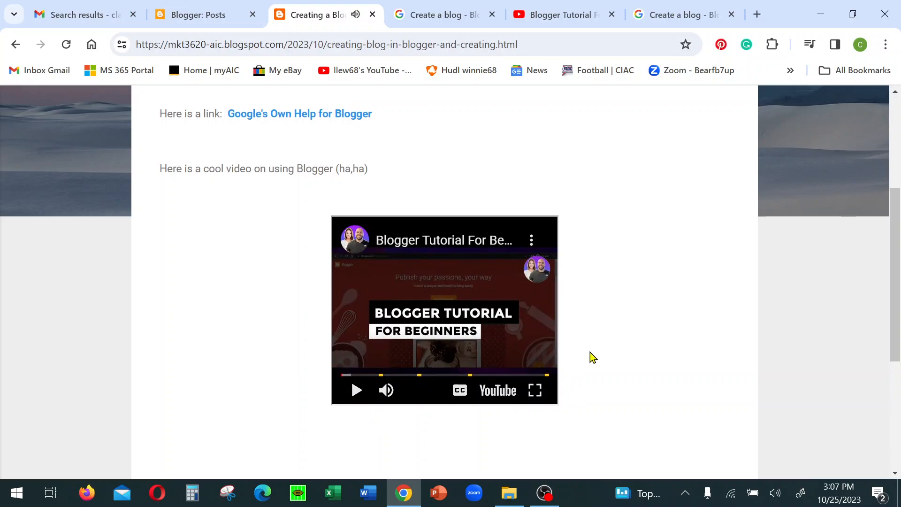
scroll(590, 354, up, 5)
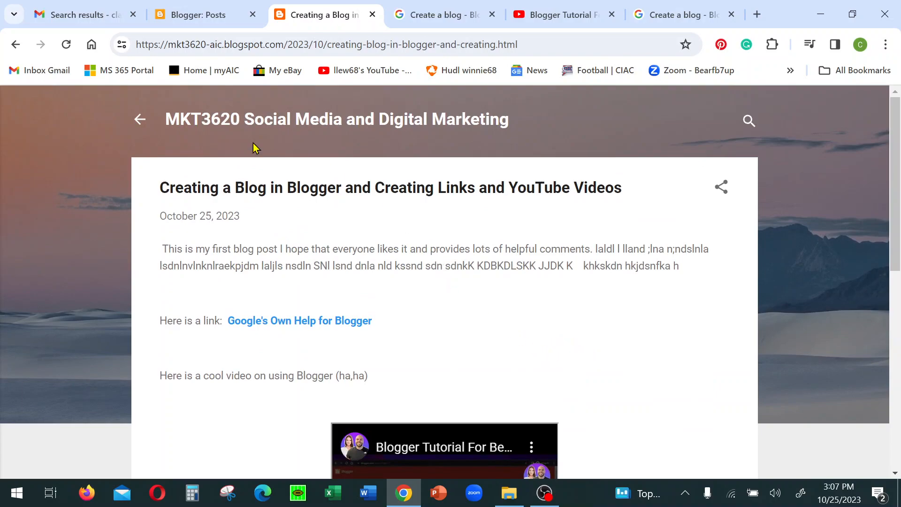
Return to the blog's dashboard and apply the Soho Dark theme to the blog
click(197, 19)
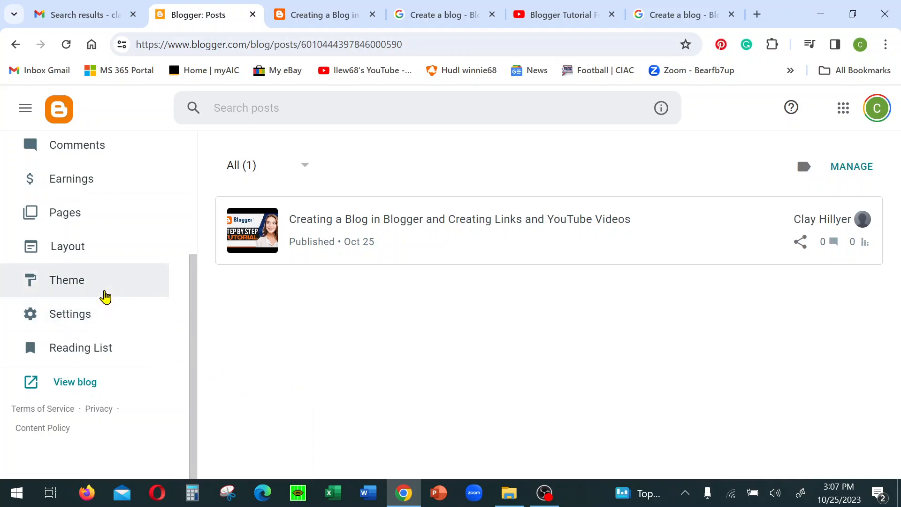
click(80, 278)
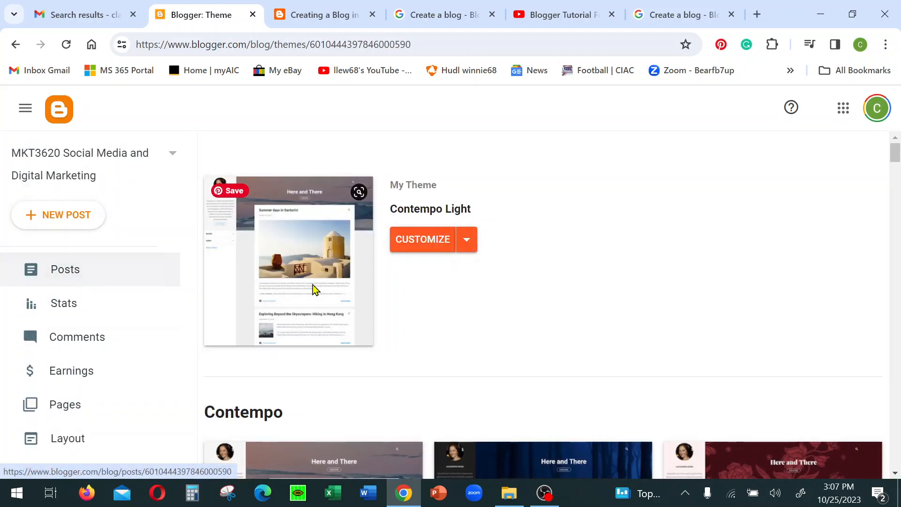
scroll(564, 325, down, 3)
scroll(557, 326, down, 6)
scroll(554, 328, down, 6)
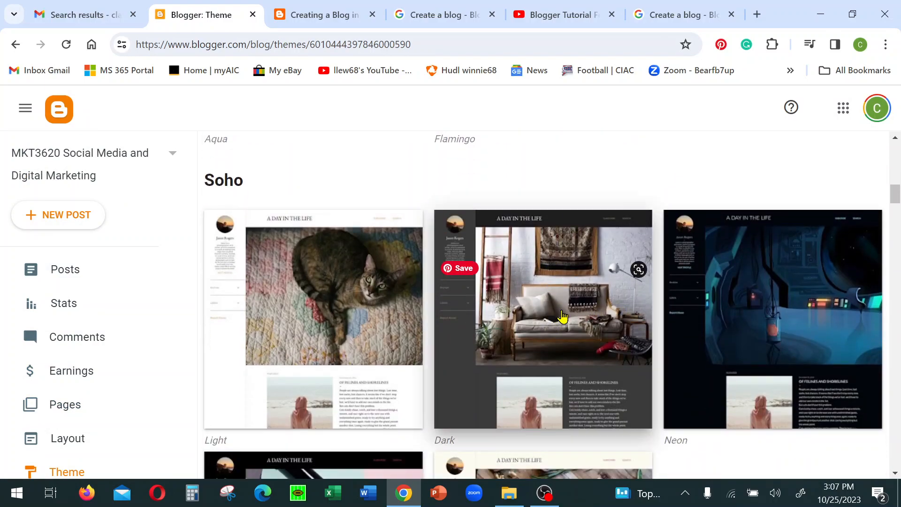
click(563, 316)
scroll(561, 316, down, 5)
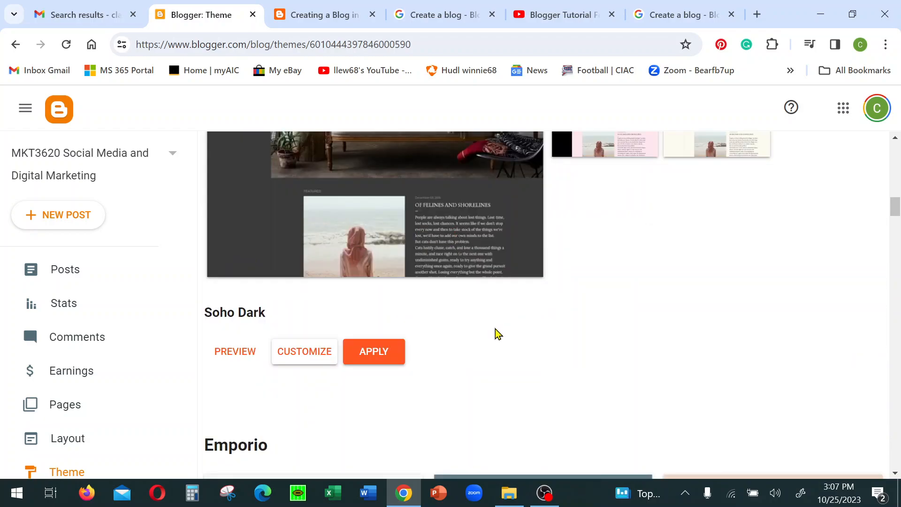
click(375, 355)
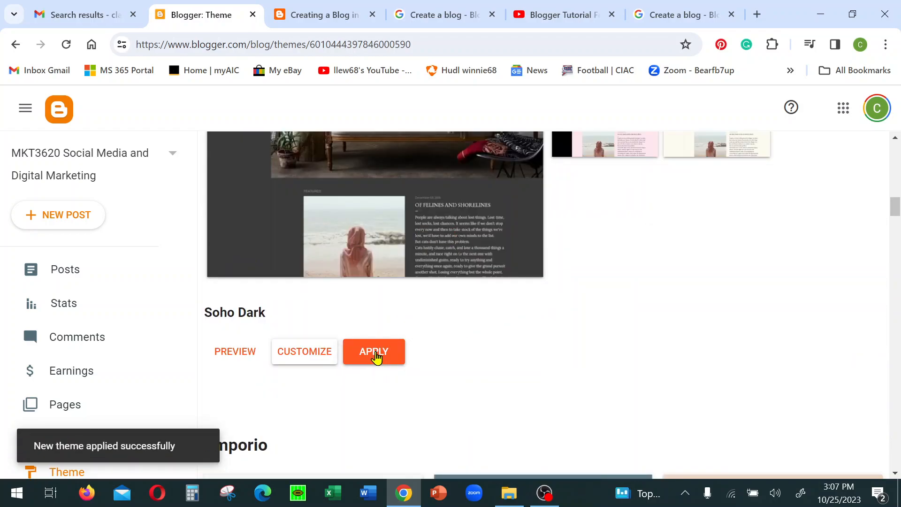
Open the live blog and examine its home page in the Soho Dark theme, from the header image to the featured post
scroll(99, 396, down, 4)
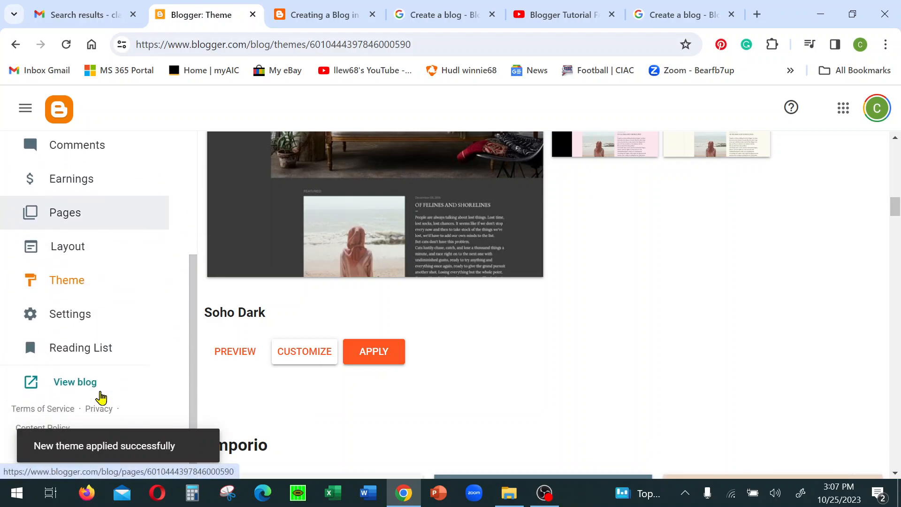
click(66, 385)
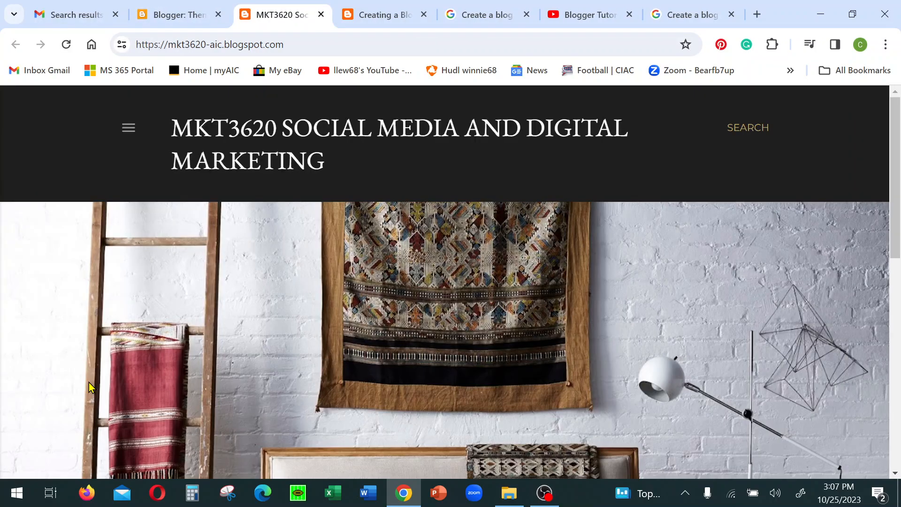
scroll(247, 382, down, 6)
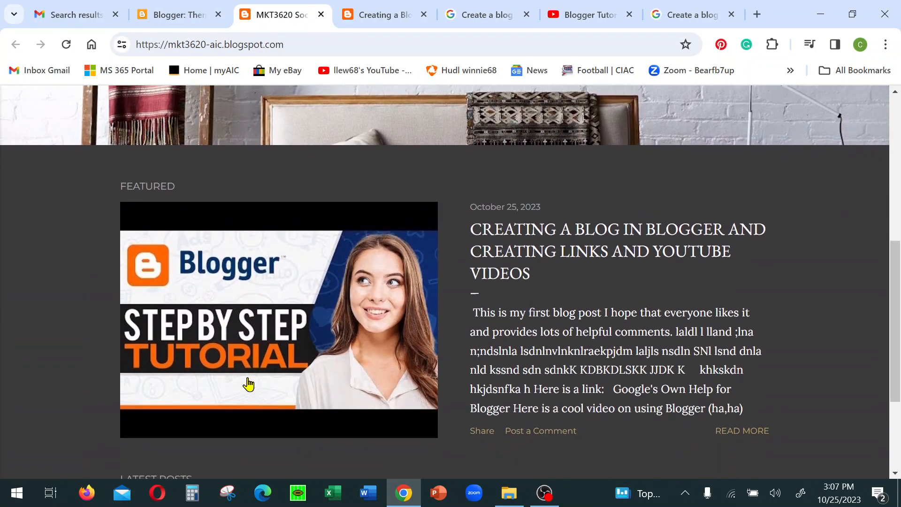
scroll(249, 384, up, 6)
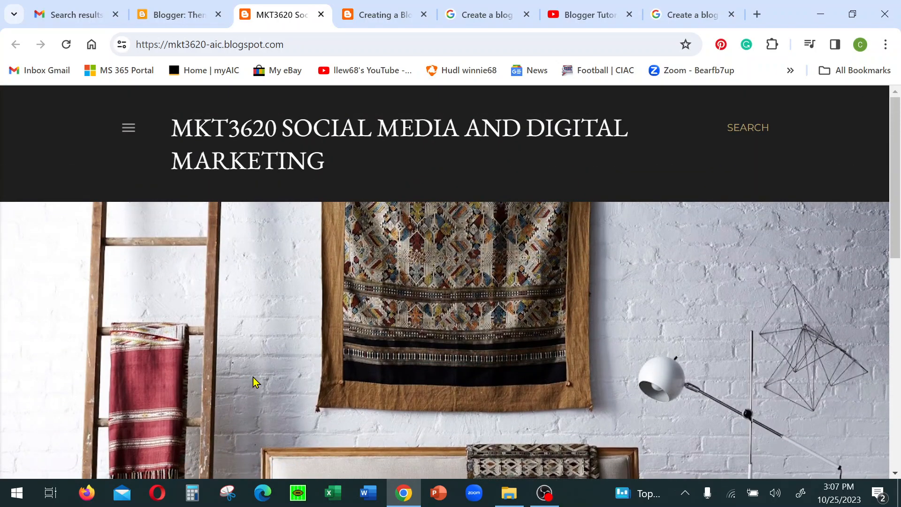
scroll(540, 291, down, 6)
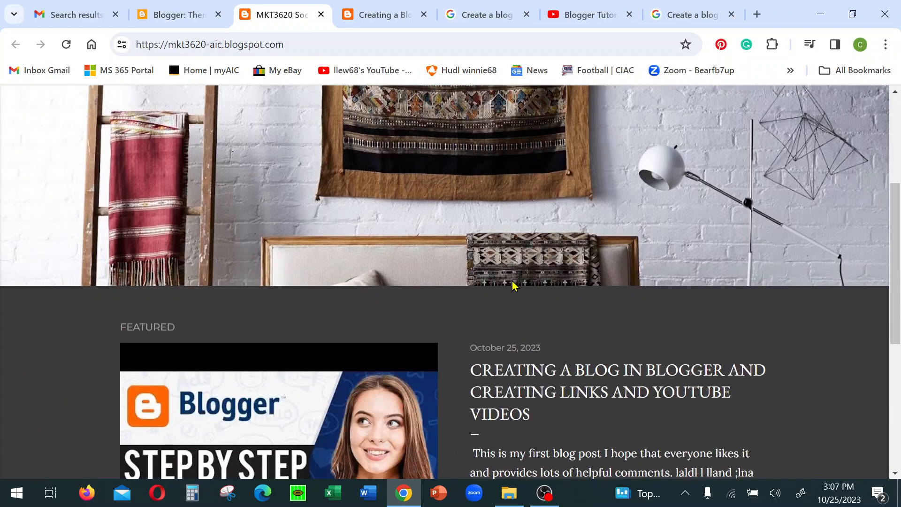
scroll(484, 296, down, 1)
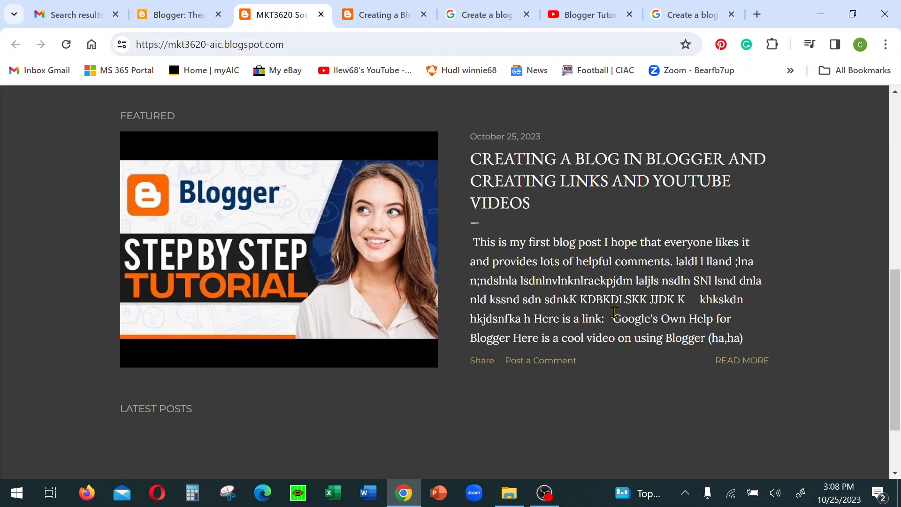
Open the full featured post, check its text, help link and embedded video in the Soho Dark theme, and close the live blog
click(730, 362)
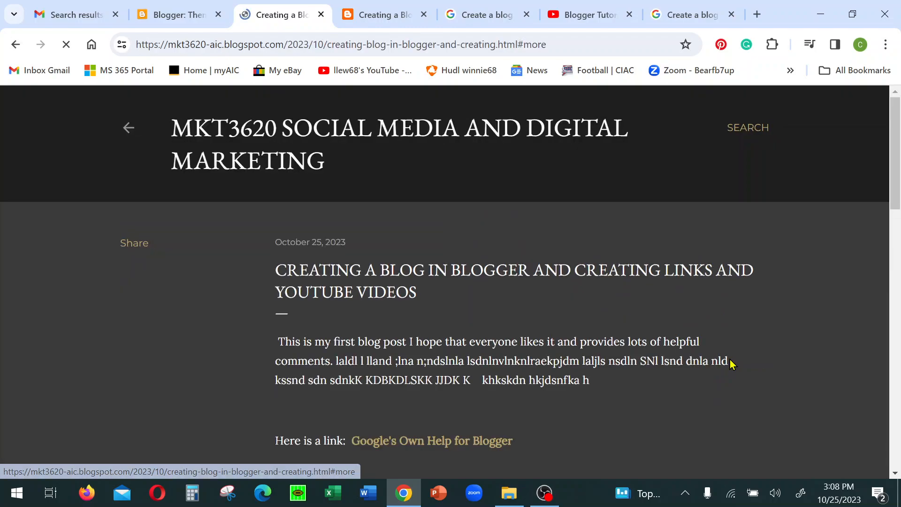
scroll(566, 339, down, 1)
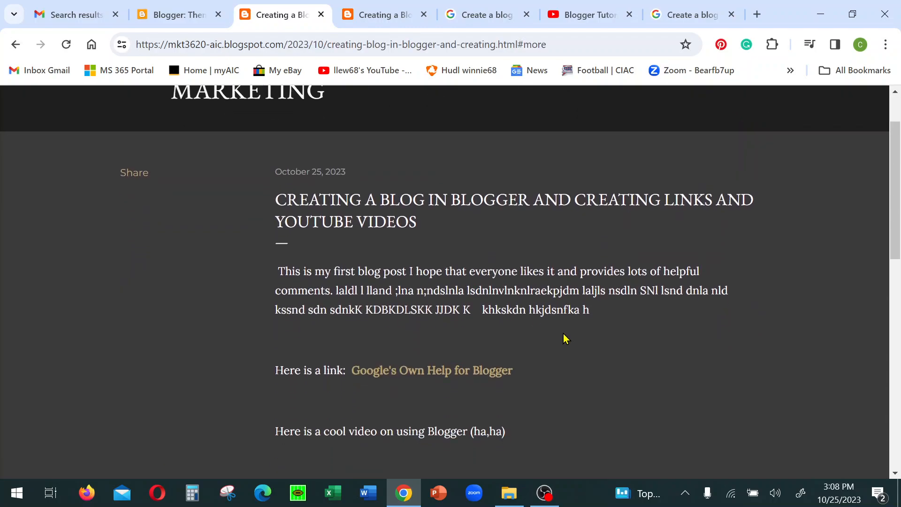
scroll(564, 337, up, 1)
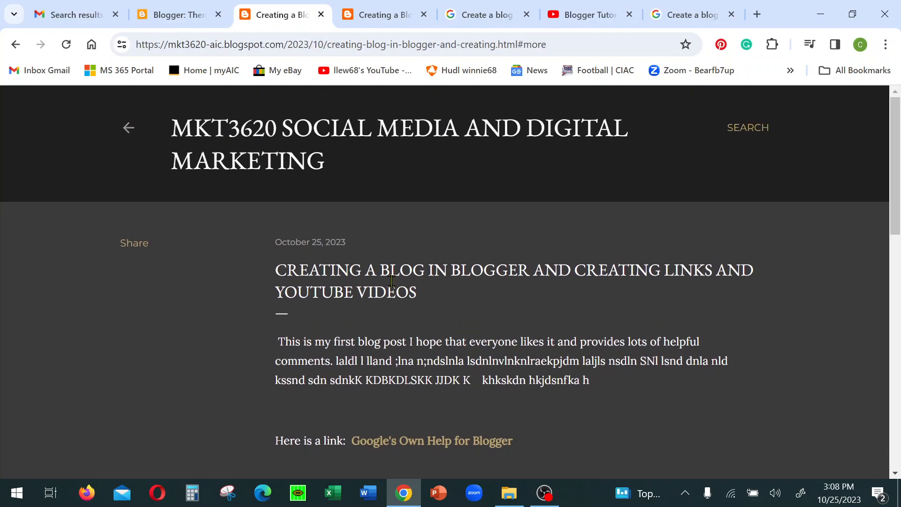
scroll(391, 281, down, 3)
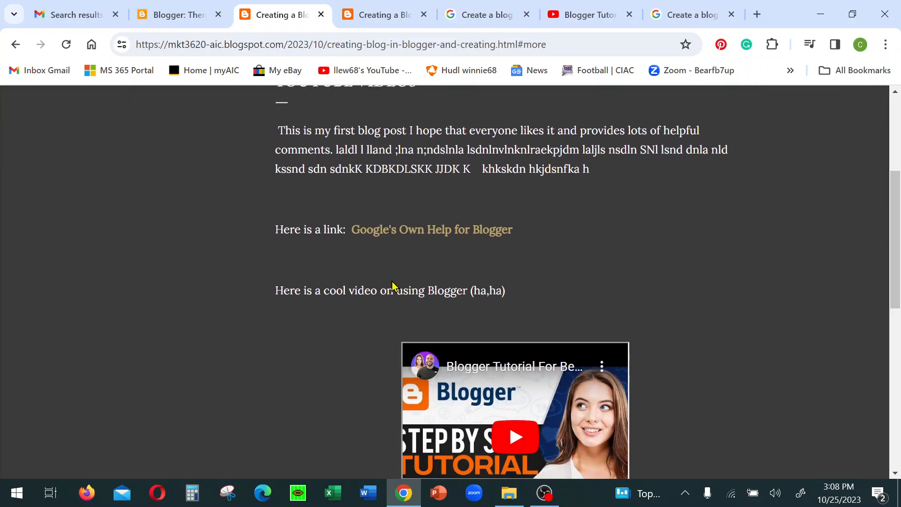
scroll(465, 235, down, 2)
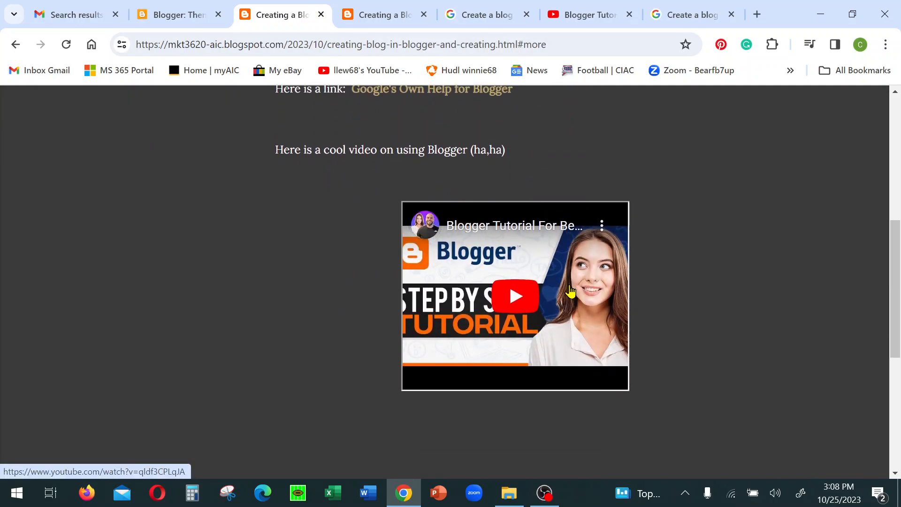
scroll(570, 291, down, 2)
scroll(570, 291, up, 7)
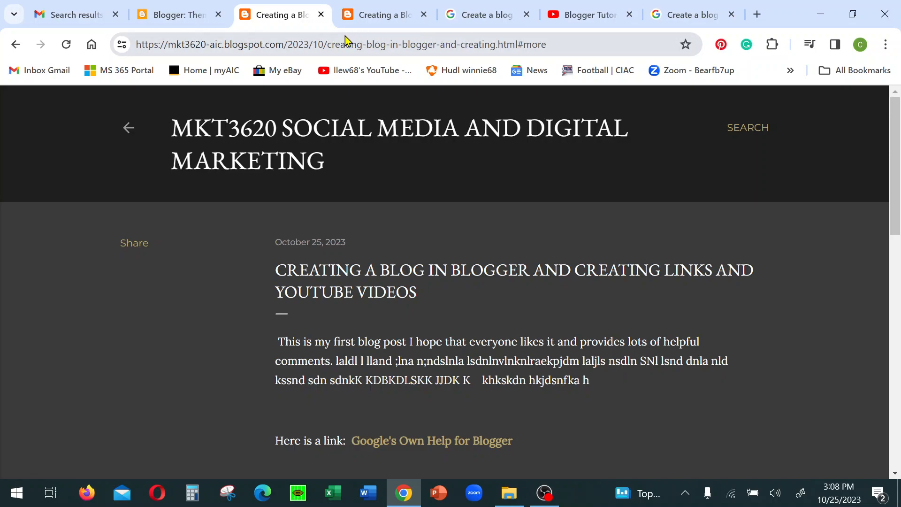
click(321, 16)
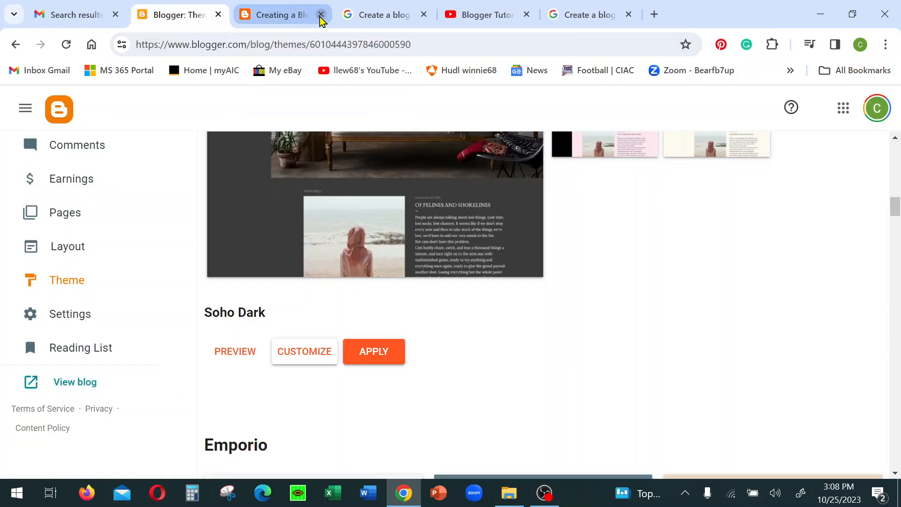
Open the published post "Creating a Blog in Blogger and Creating Links and YouTube Videos" from the post list for editing
scroll(434, 358, up, 10)
scroll(435, 358, up, 6)
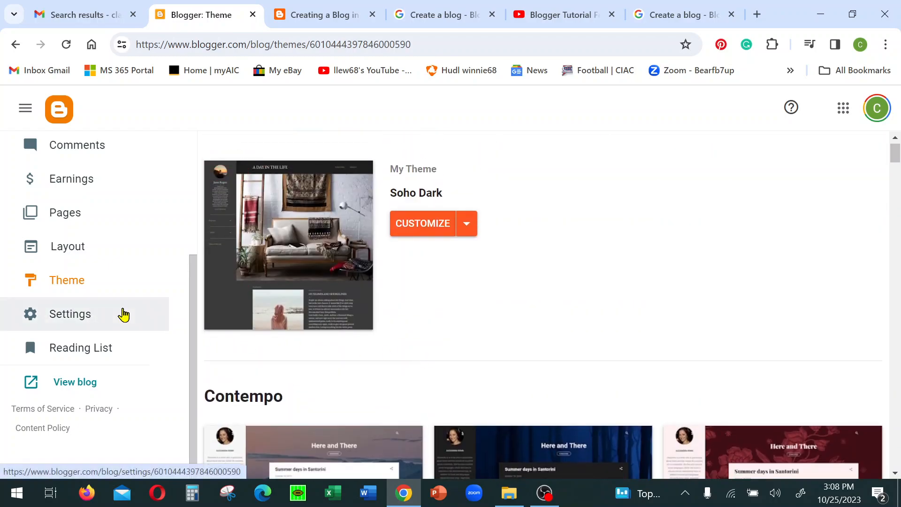
scroll(124, 314, up, 4)
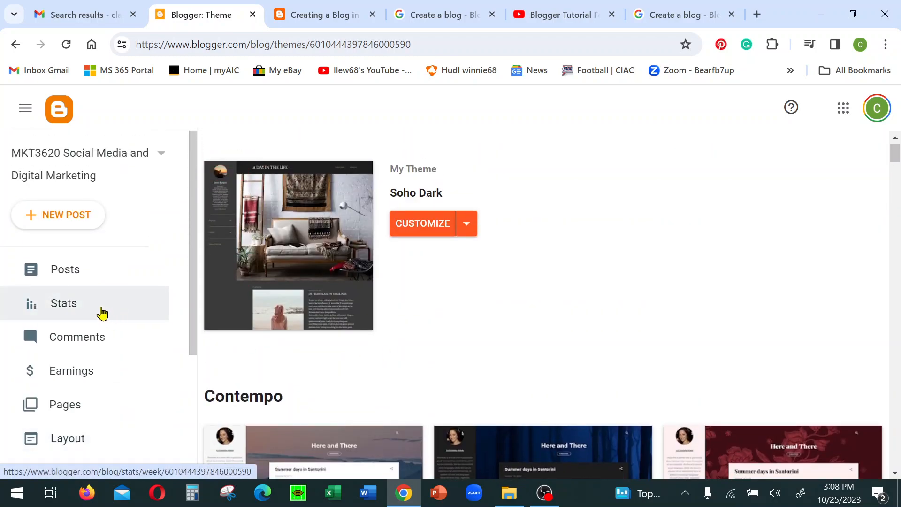
click(74, 273)
mouse_move(429, 231)
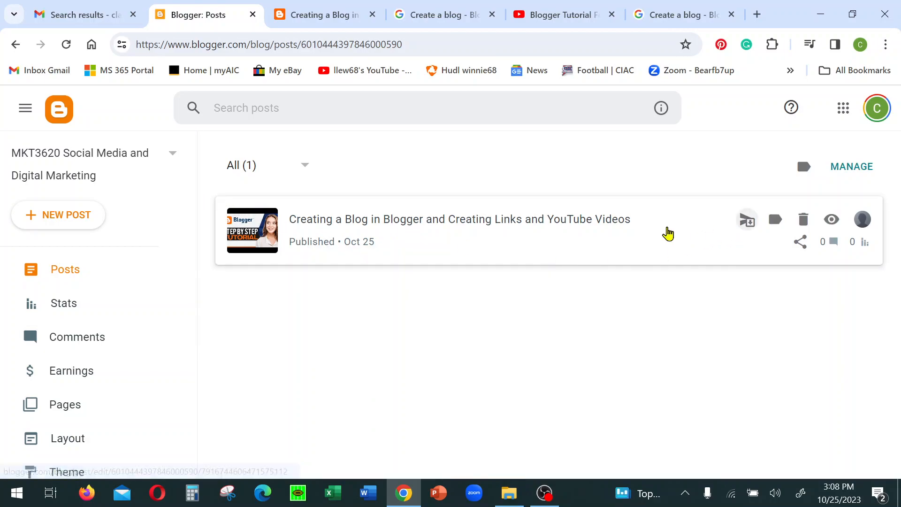
click(526, 224)
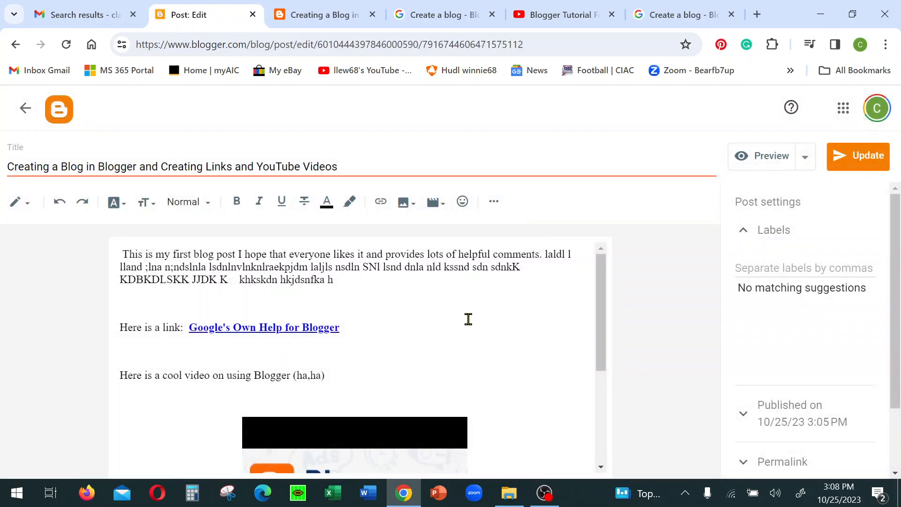
Insert four extra blank lines between the first paragraph and the "Here is a link:" line of the post
scroll(177, 255, down, 3)
scroll(203, 274, up, 2)
scroll(203, 274, up, 1)
click(181, 294)
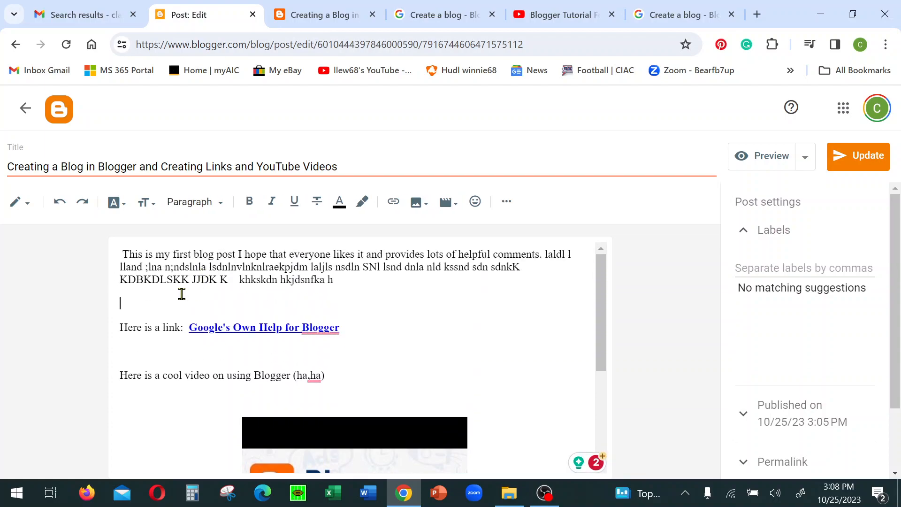
key(Return)
key(Return)
key(Return)
key(Return)
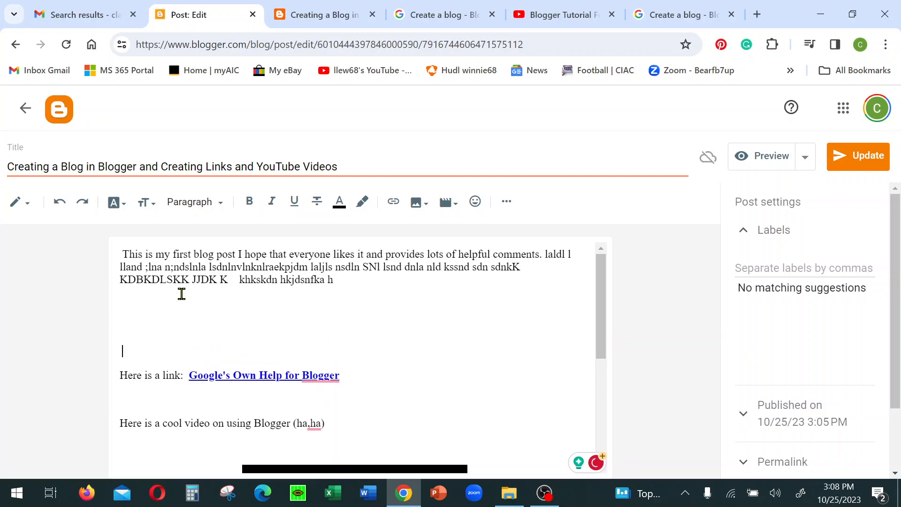
Add further blank lines above the "Here is a link:" line and update the published post
key(Return)
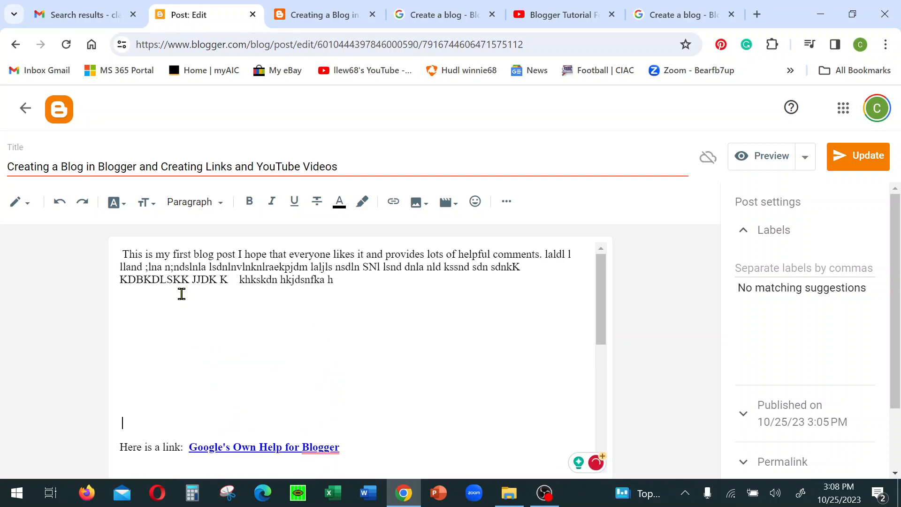
key(Return)
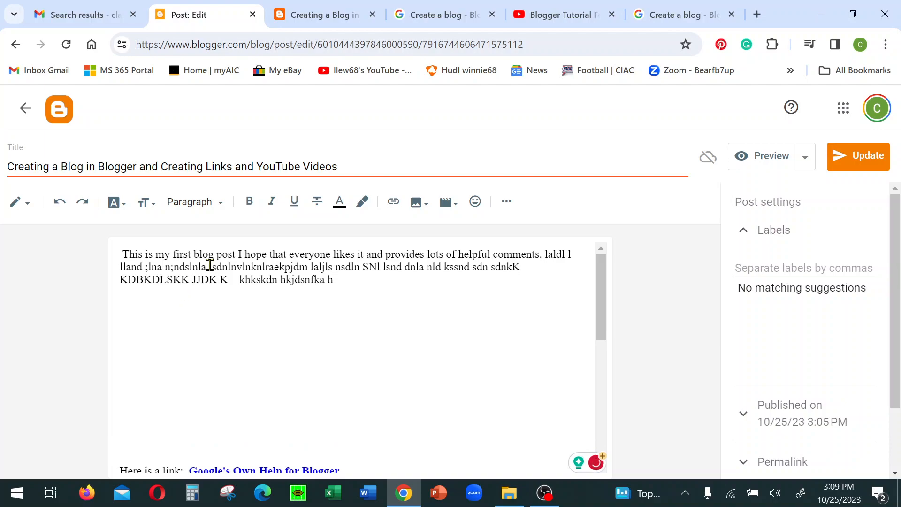
click(858, 159)
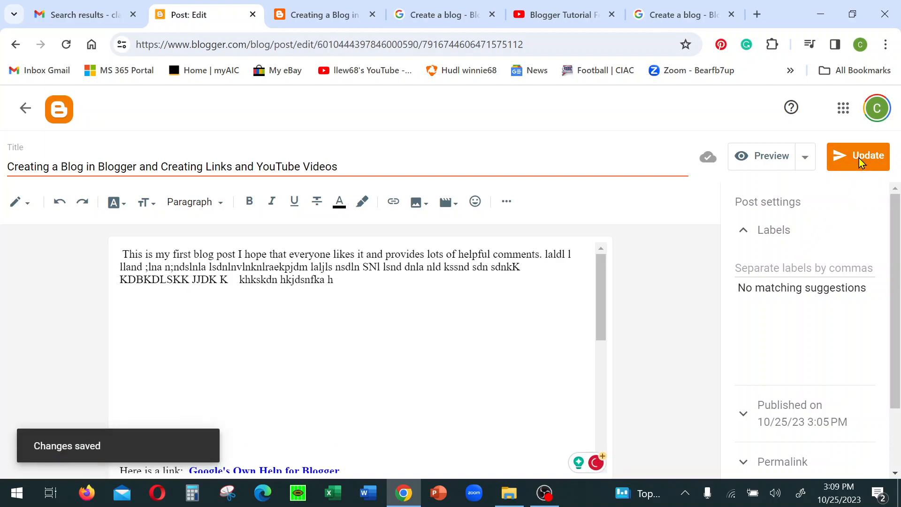
Preview the edited post, check the spacing between the first paragraph, the help link and the video, and close the preview
click(772, 162)
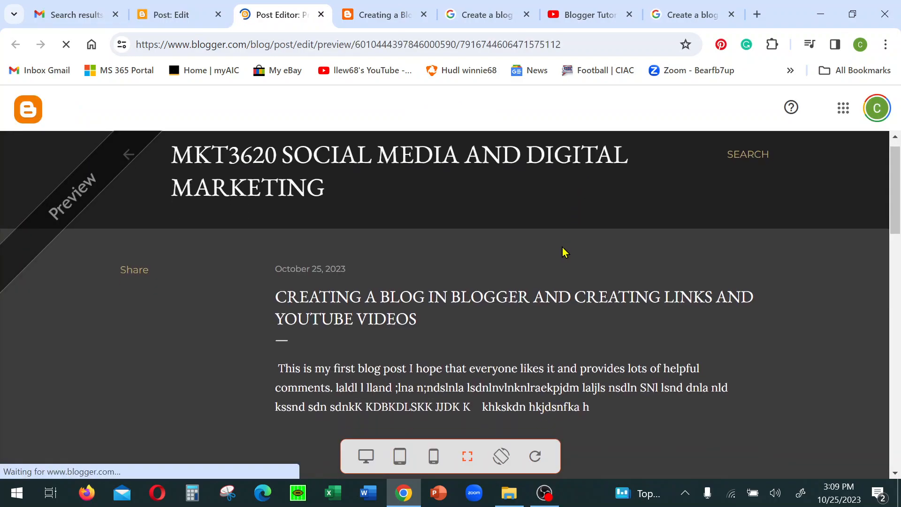
scroll(563, 250, down, 4)
scroll(563, 252, down, 7)
scroll(563, 253, up, 5)
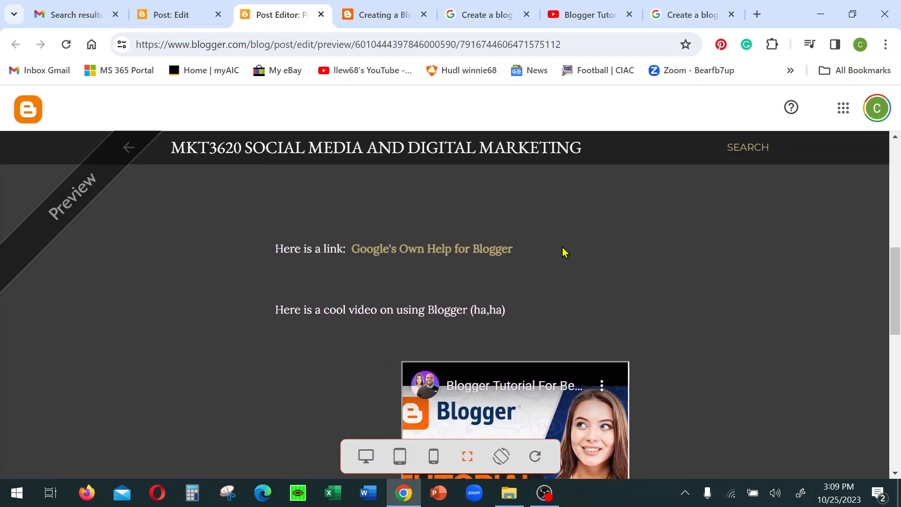
scroll(564, 252, up, 2)
scroll(565, 255, up, 4)
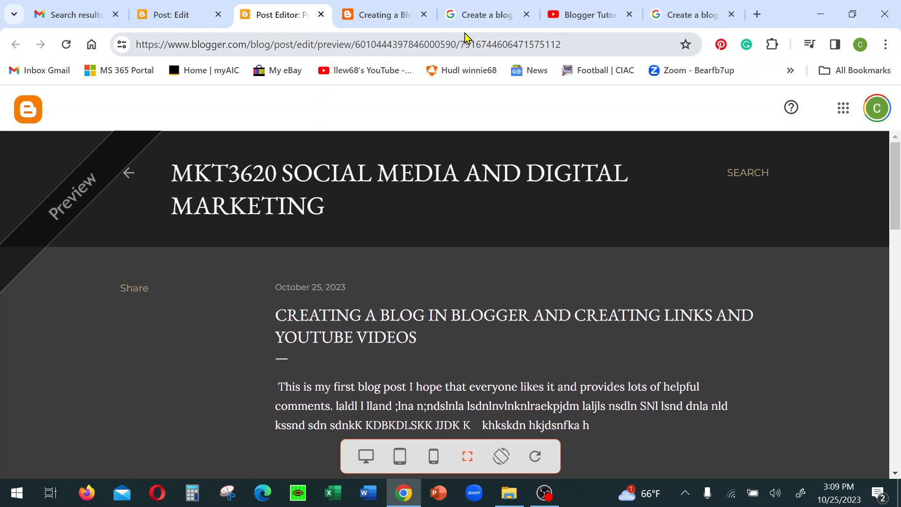
click(320, 15)
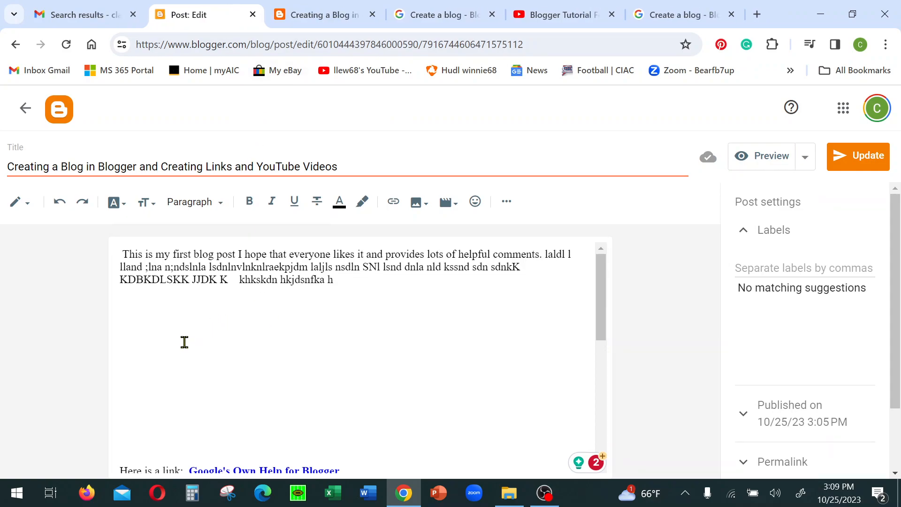
Remove several of the extra blank lines between the first paragraph and the "Here is a link:" line
key(Delete)
key(Delete)
key(Delete)
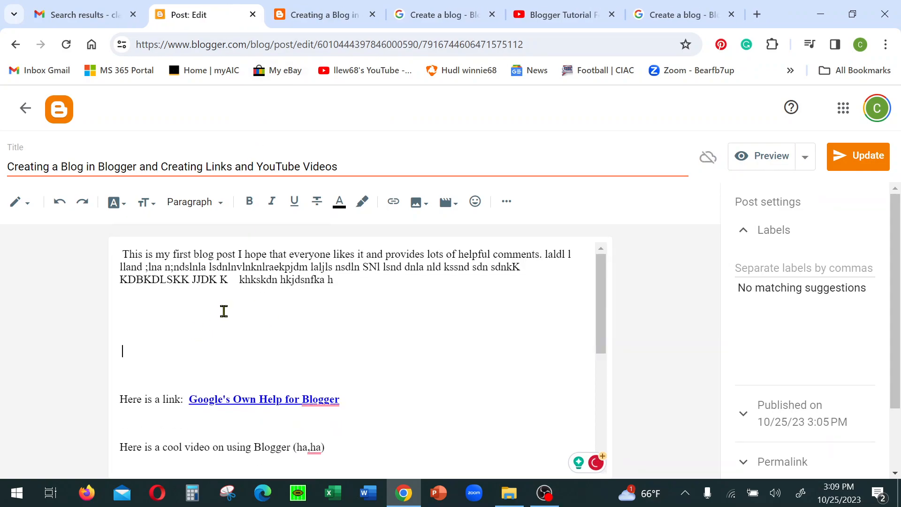
key(Delete)
key(Delete)
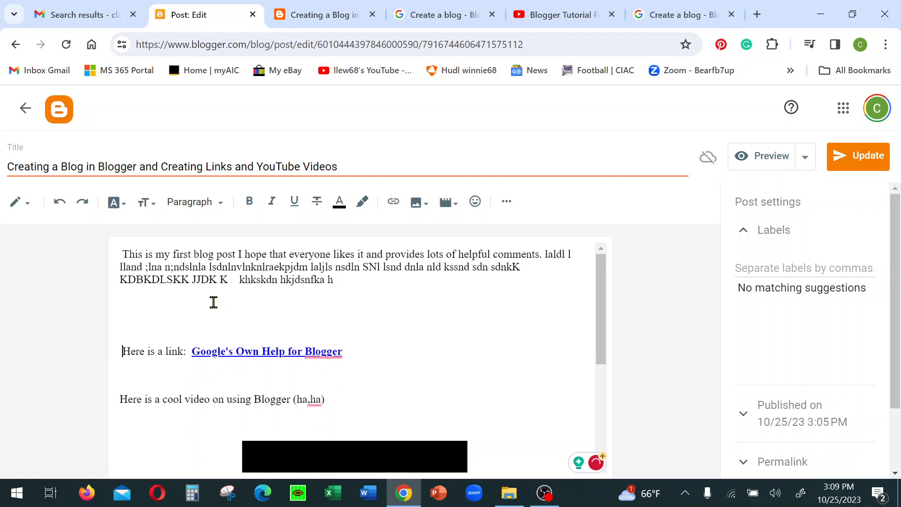
Check the embedded video at the end of the post and return to the post list, discarding the unsaved changes
scroll(346, 289, down, 5)
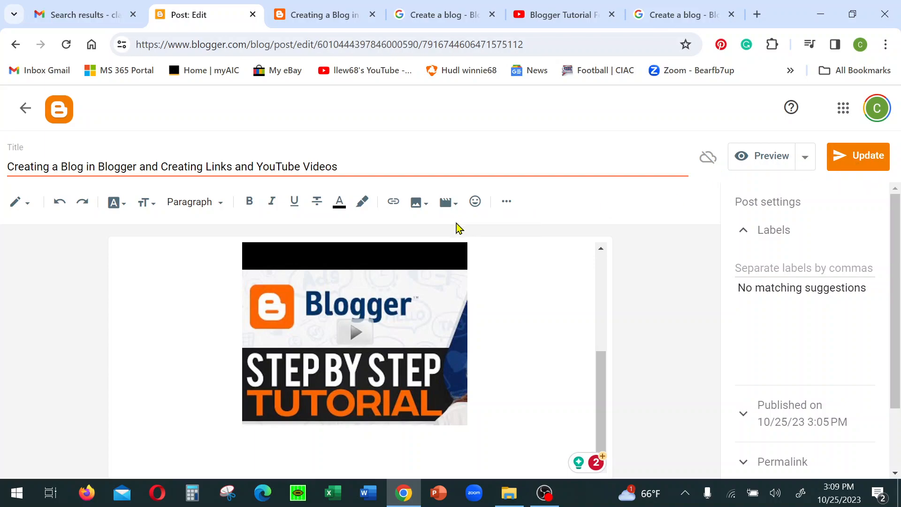
click(25, 111)
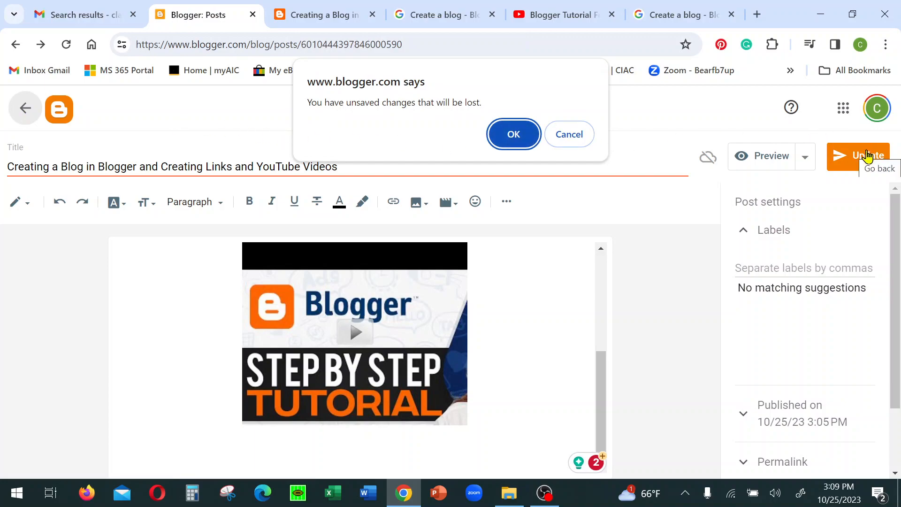
click(511, 137)
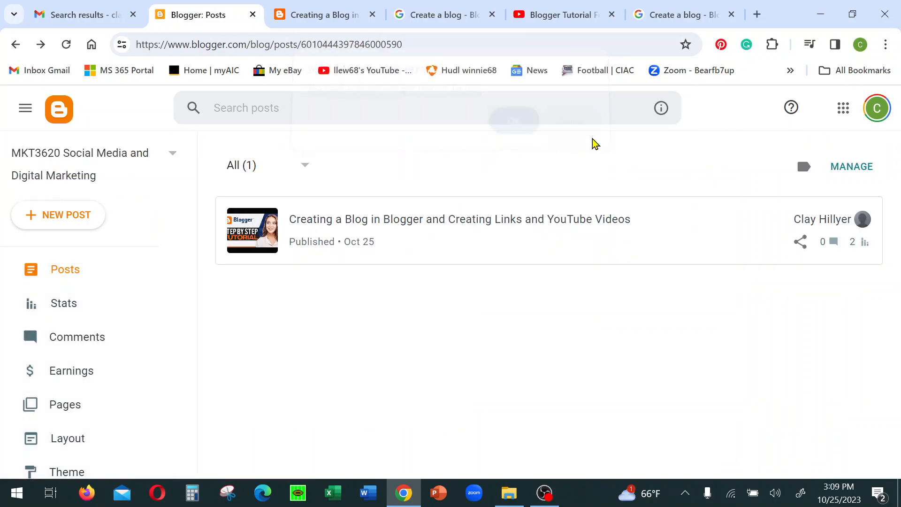